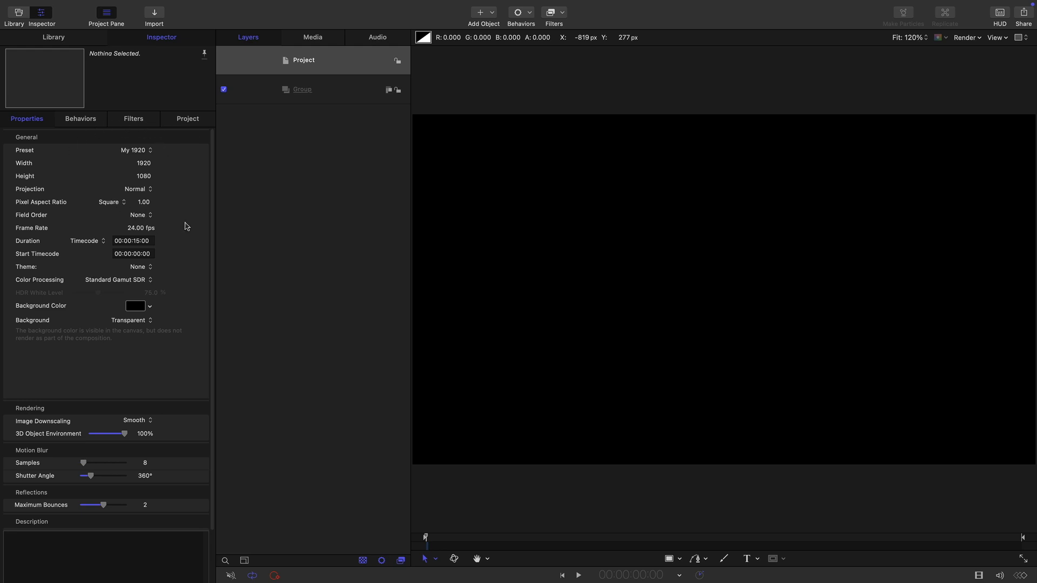
Add a Color Solid generator from the library to the empty group
{"action": "left_click", "coordinate": [341, 101]}
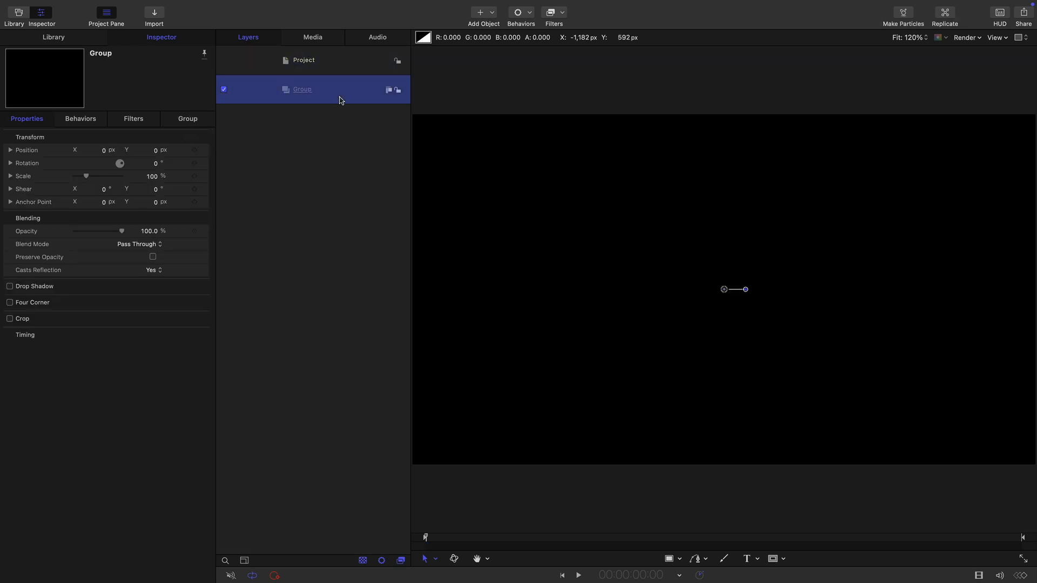
{"action": "left_click", "coordinate": [54, 37]}
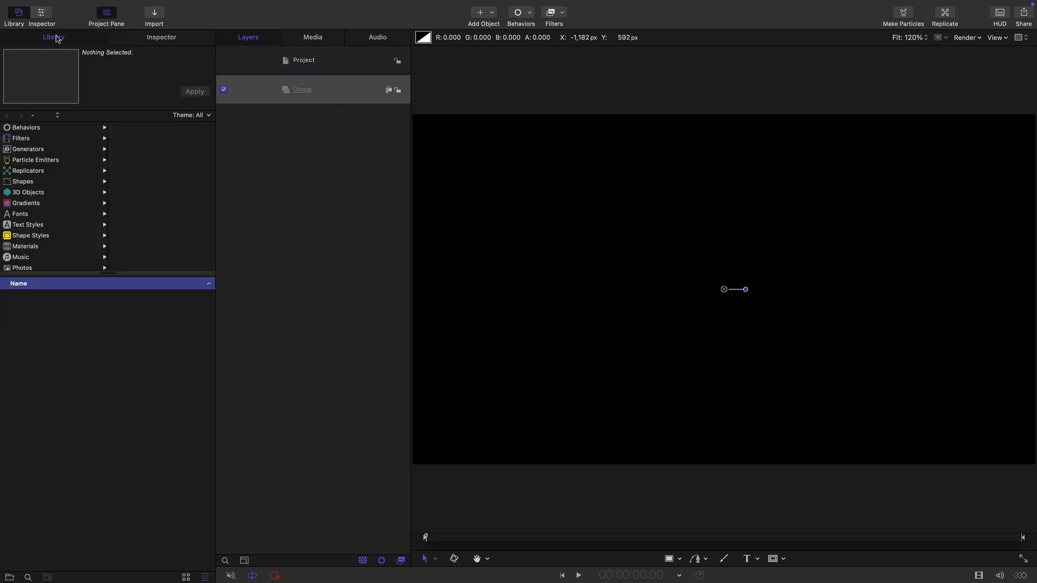
{"action": "left_click", "coordinate": [27, 149]}
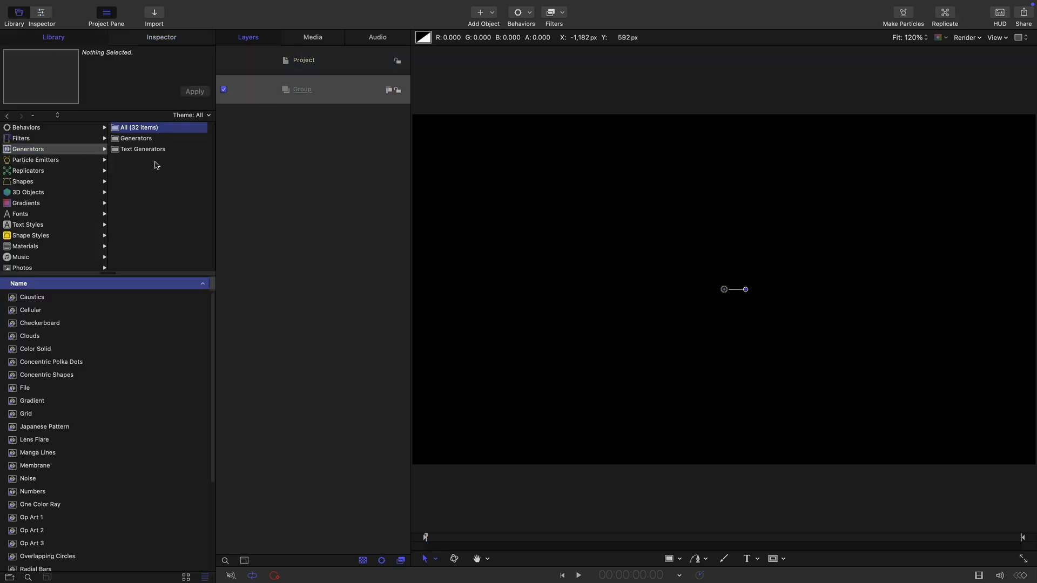
{"action": "left_click", "coordinate": [136, 140]}
{"action": "left_click_drag", "start_coordinate": [13, 351], "coordinate": [270, 96]}
Change the color solid's color to Sky
{"action": "left_click", "coordinate": [162, 37]}
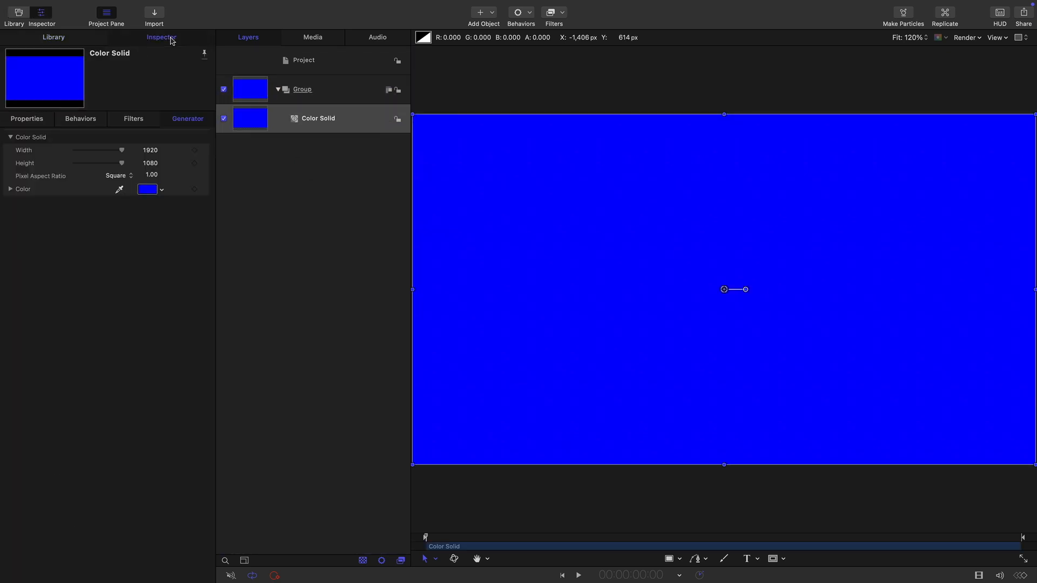
{"action": "left_click", "coordinate": [148, 190]}
{"action": "left_click", "coordinate": [119, 458]}
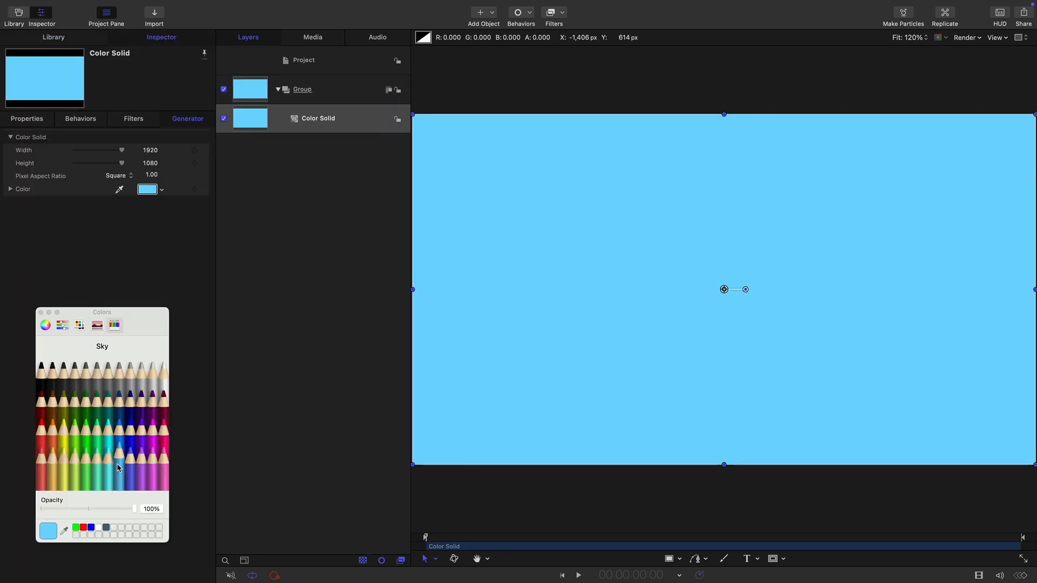
Duplicate the color solid and make the copy Teal
{"action": "right_click", "coordinate": [250, 120]}
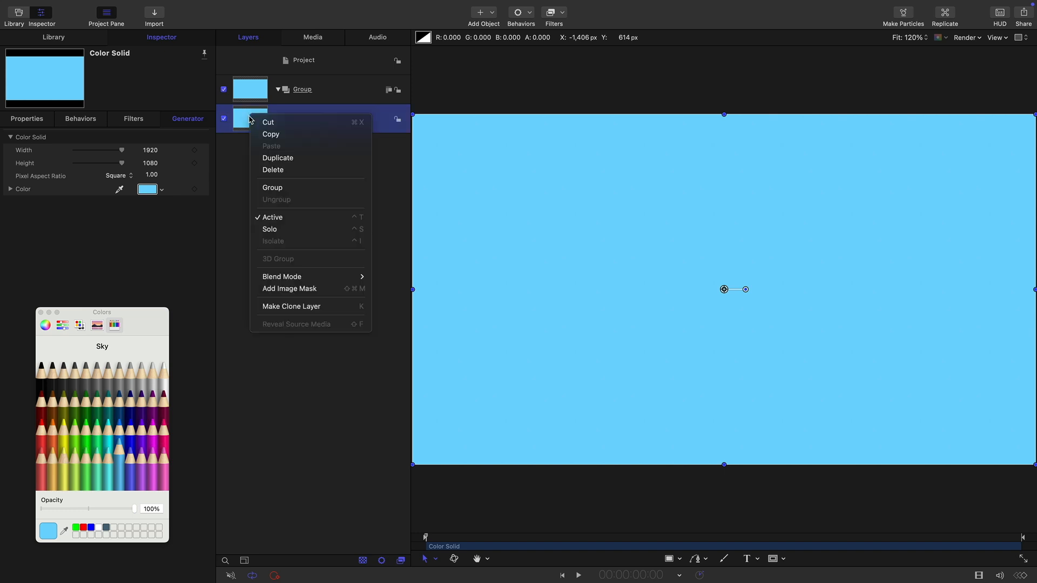
{"action": "left_click", "coordinate": [277, 160]}
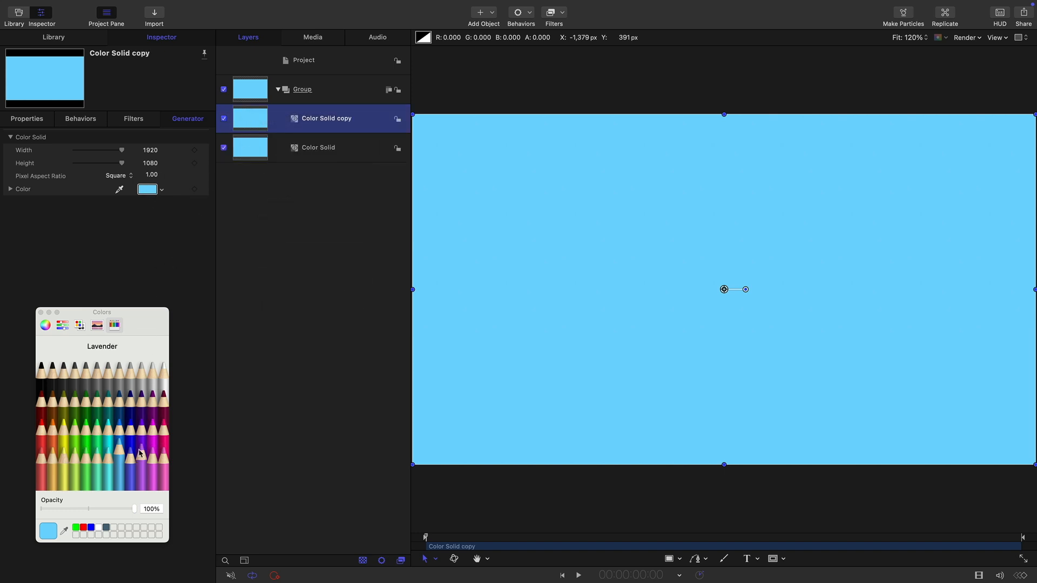
{"action": "left_click", "coordinate": [113, 414]}
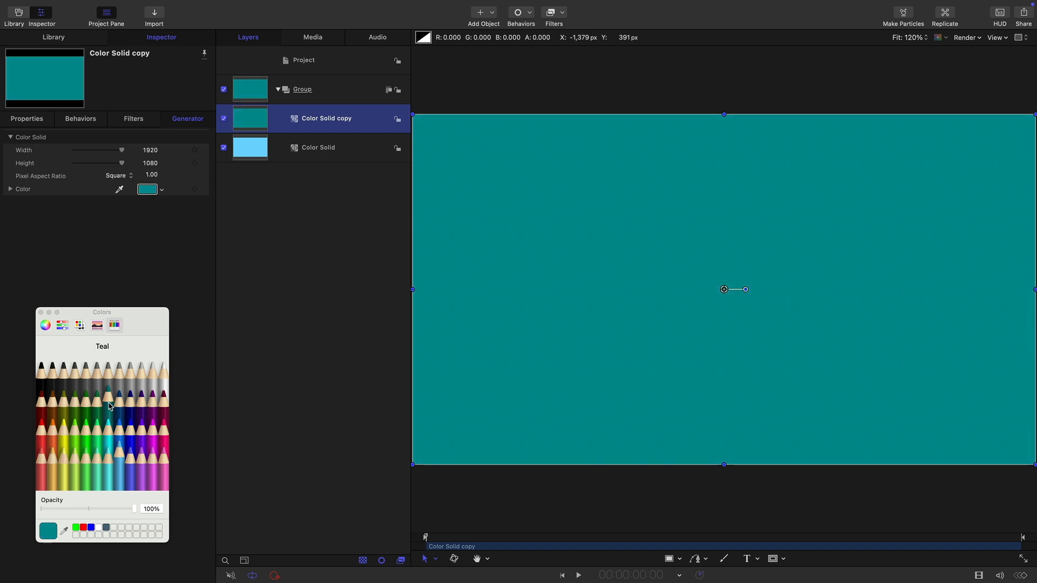
Set the teal color solid's Y position to -540 px
{"action": "left_click", "coordinate": [26, 119]}
{"action": "left_click", "coordinate": [156, 150]}
{"action": "type", "text": "-540"}
{"action": "key", "text": "Return"}
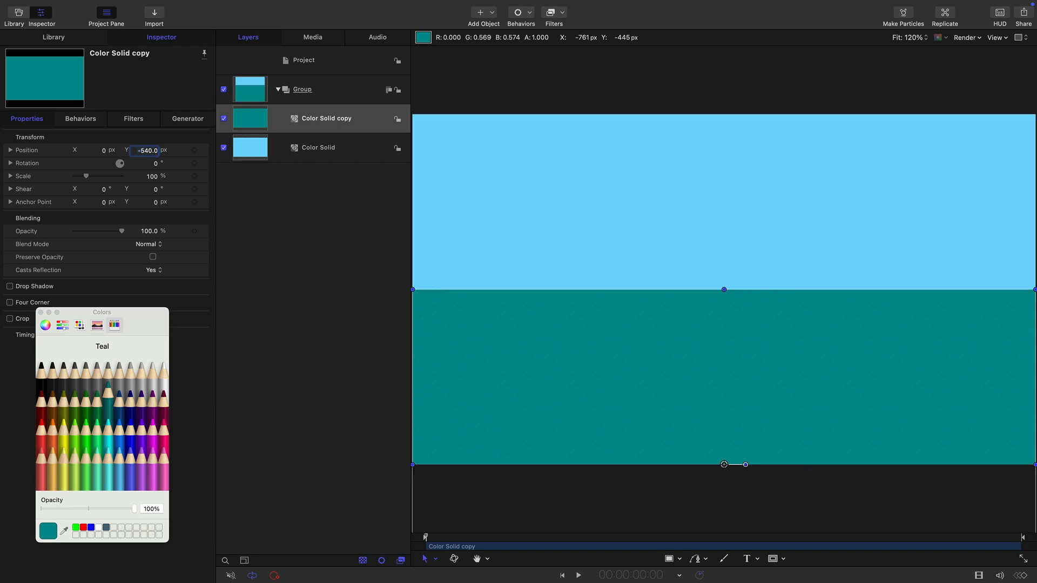
Rename the group holding both color solids as BG and collapse it
{"action": "double_click", "coordinate": [324, 90]}
{"action": "type", "text": "BG"}
{"action": "key", "text": "Return"}
{"action": "left_click", "coordinate": [279, 91]}
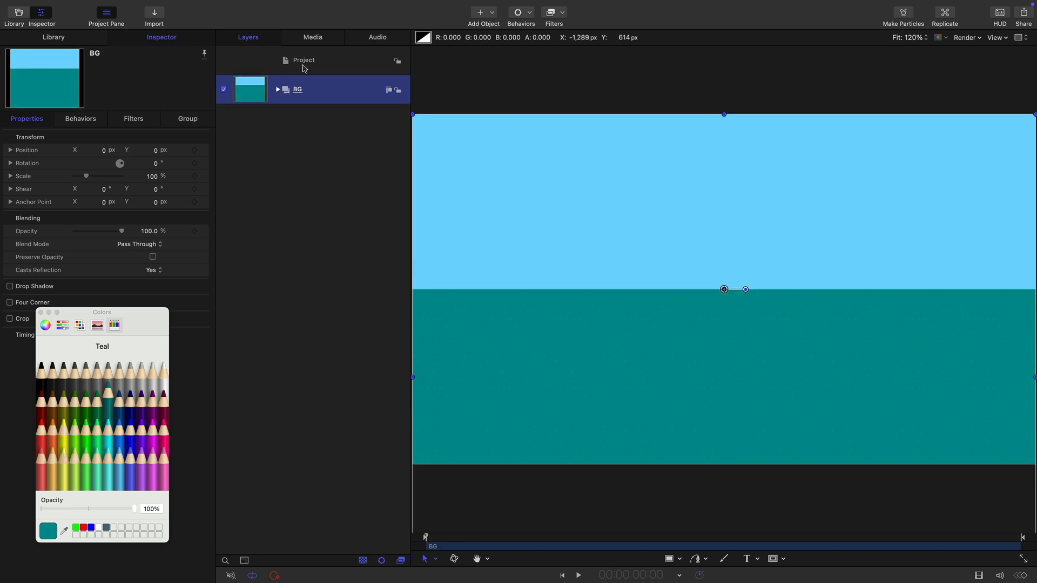
Add a new empty group to the project above BG and close the color picker
{"action": "left_click", "coordinate": [303, 61]}
{"action": "left_click", "coordinate": [147, 3]}
{"action": "left_click", "coordinate": [168, 21]}
{"action": "left_click", "coordinate": [41, 312]}
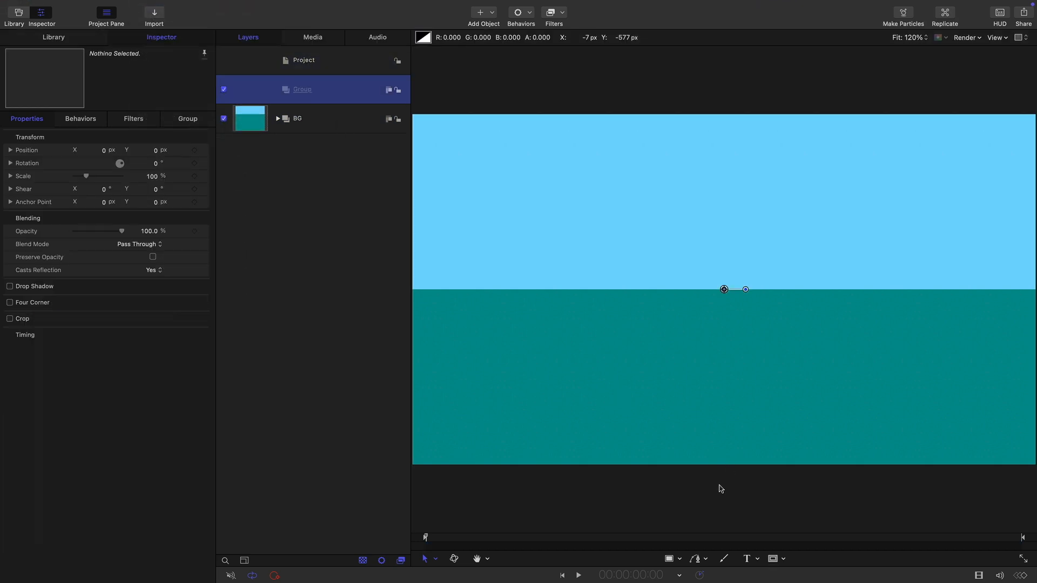
Draw a white square about 273 px wide in the new group and reset its position to the canvas center
{"action": "left_click", "coordinate": [679, 560]}
{"action": "left_click", "coordinate": [692, 517]}
{"action": "left_click_drag", "start_coordinate": [669, 190], "coordinate": [713, 259]}
{"action": "right_click", "coordinate": [111, 136]}
{"action": "left_click", "coordinate": [154, 140]}
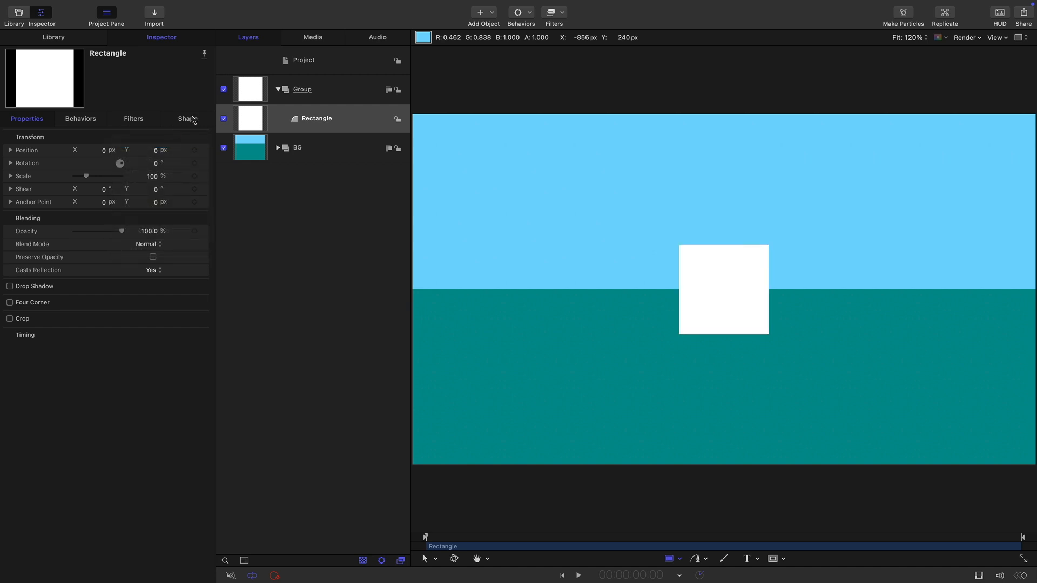
Set the square's geometry size to 200
{"action": "left_click", "coordinate": [184, 120]}
{"action": "left_click", "coordinate": [145, 133]}
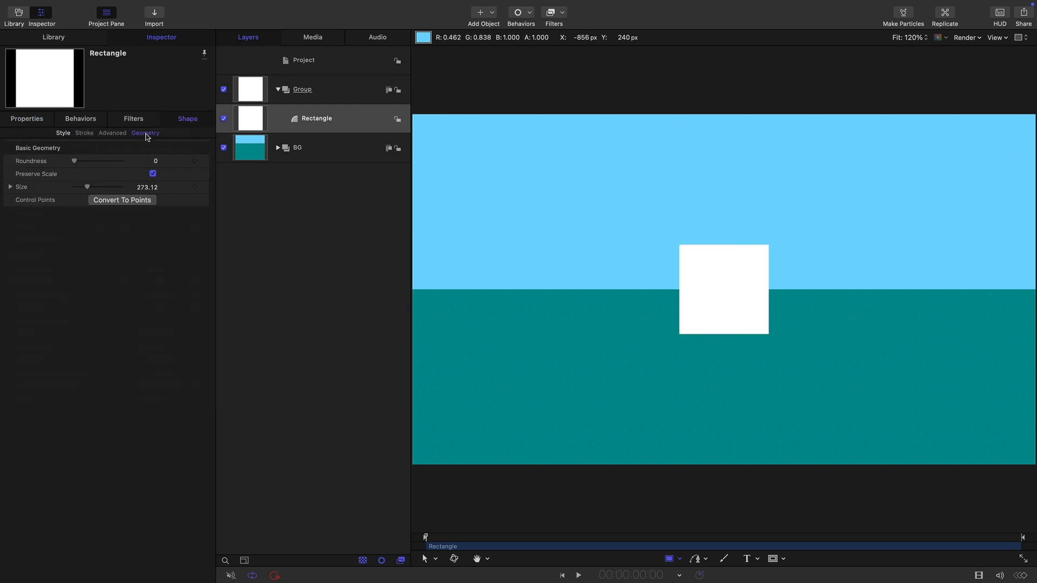
{"action": "left_click", "coordinate": [146, 187]}
{"action": "type", "text": "200"}
{"action": "key", "text": "Return"}
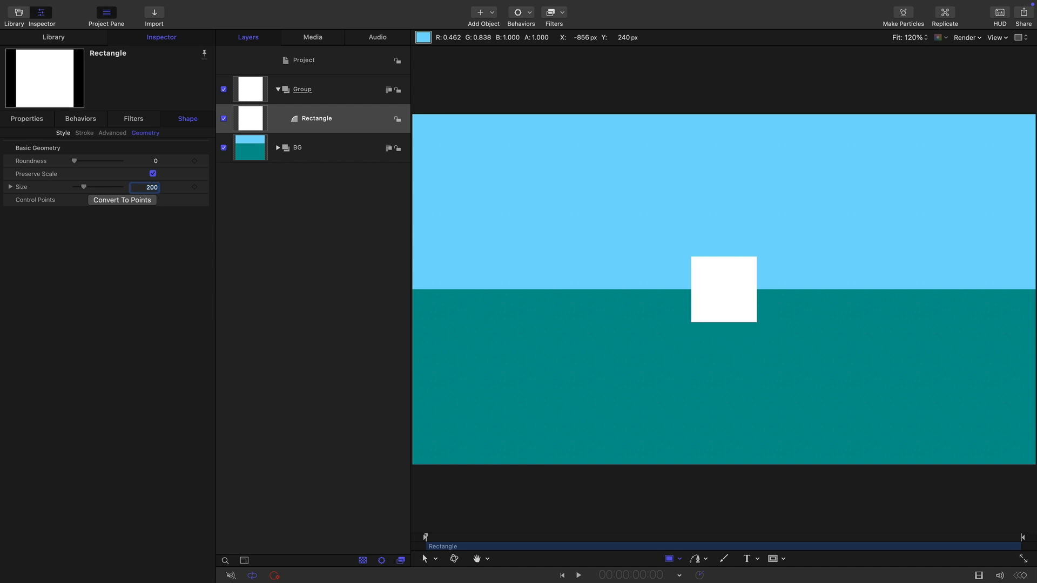
Set the square's anchor point to X -100 px and Y -100 px
{"action": "left_click", "coordinate": [27, 119]}
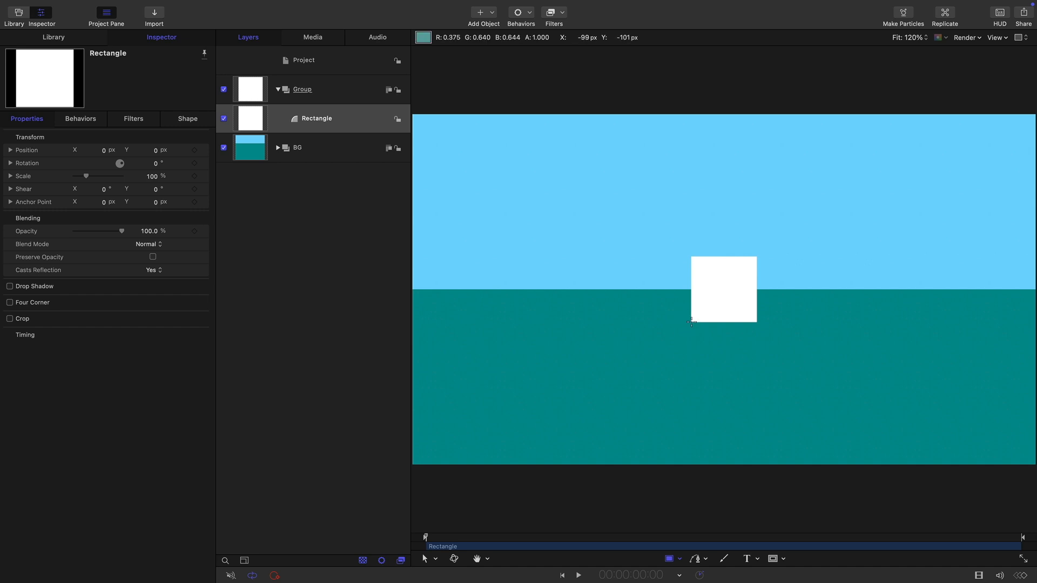
{"action": "left_click", "coordinate": [104, 204]}
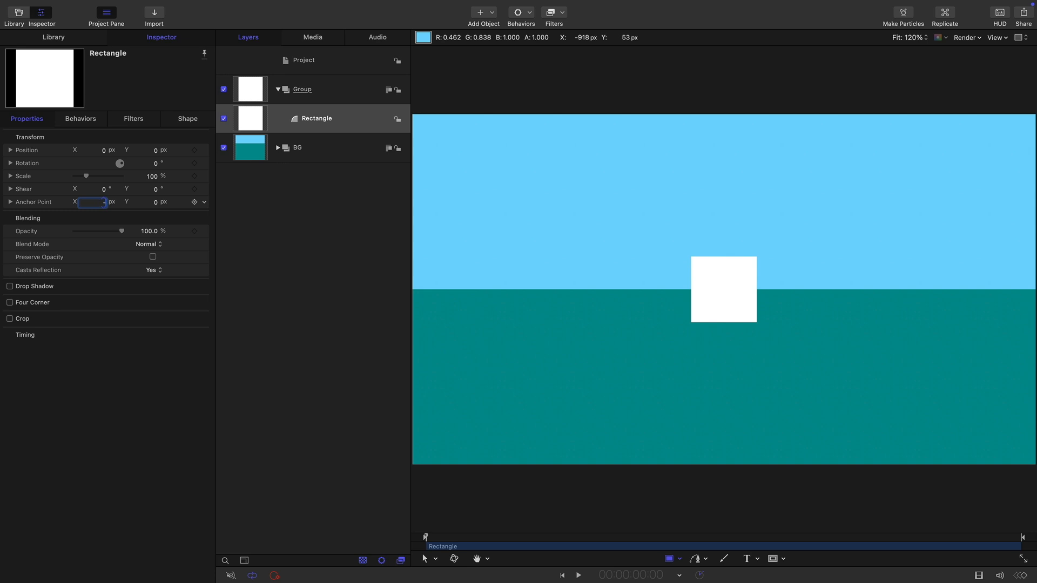
{"action": "key", "text": "Tab"}
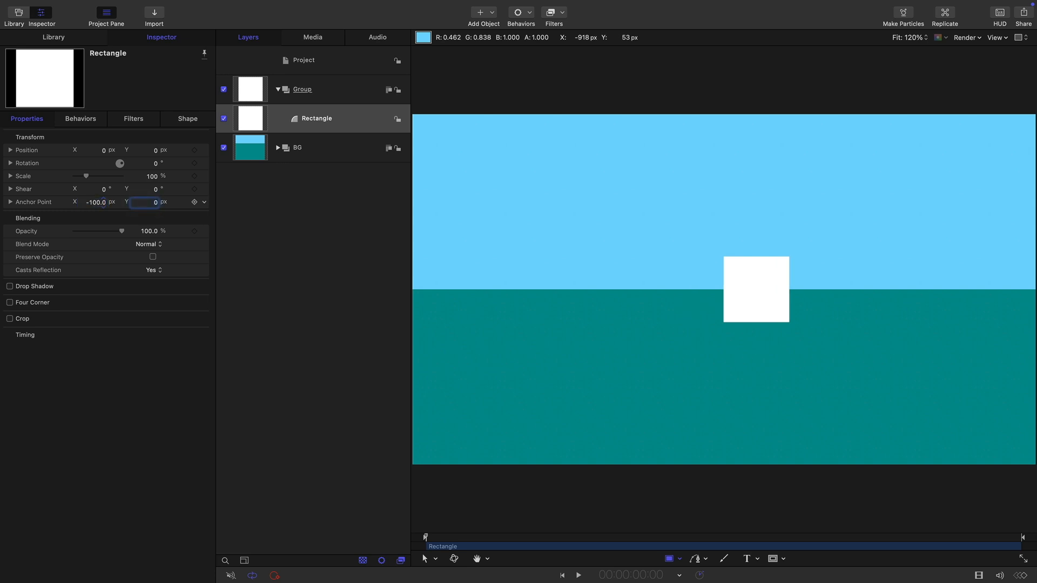
{"action": "type", "text": "-100"}
{"action": "key", "text": "Return"}
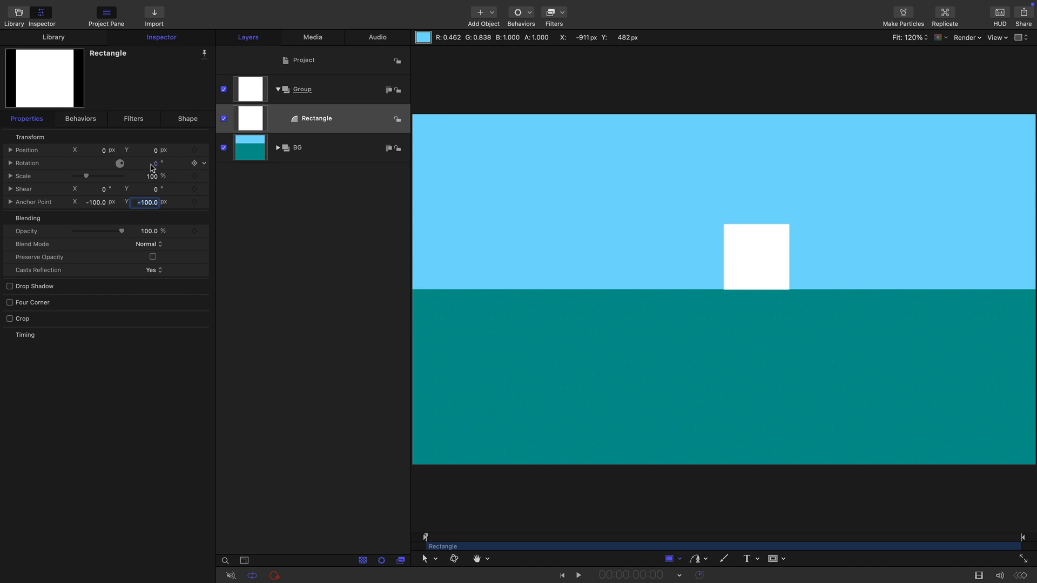
Try rotating the square about its corner anchor point and reset the rotation parameter
{"action": "mouse_move", "coordinate": [157, 167]}
{"action": "left_mouse_down"}
{"action": "mouse_move", "coordinate": [181, 168]}
{"action": "mouse_move", "coordinate": [155, 163]}
{"action": "left_mouse_up"}
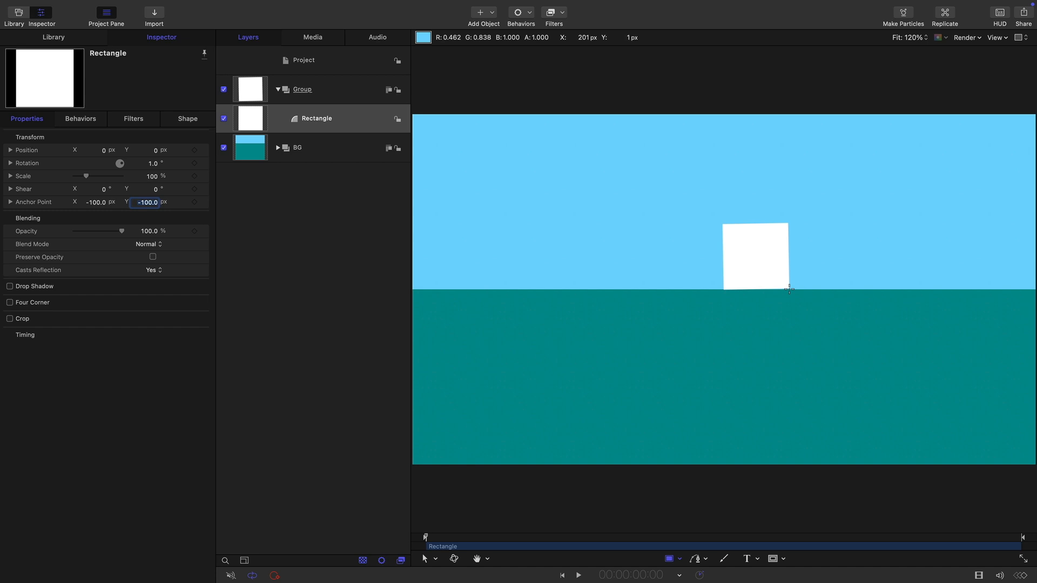
{"action": "left_click", "coordinate": [205, 163]}
{"action": "left_click", "coordinate": [232, 166]}
{"action": "left_click", "coordinate": [252, 119]}
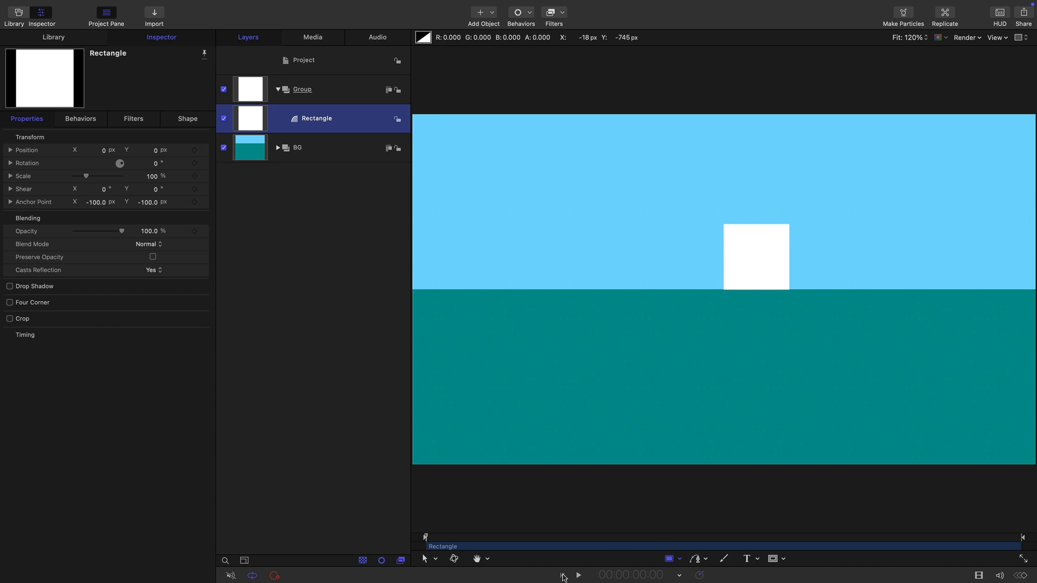
Add a rotation keyframe to the square at the first frame with a value of 90°
{"action": "left_click", "coordinate": [194, 163]}
{"action": "left_click", "coordinate": [157, 165]}
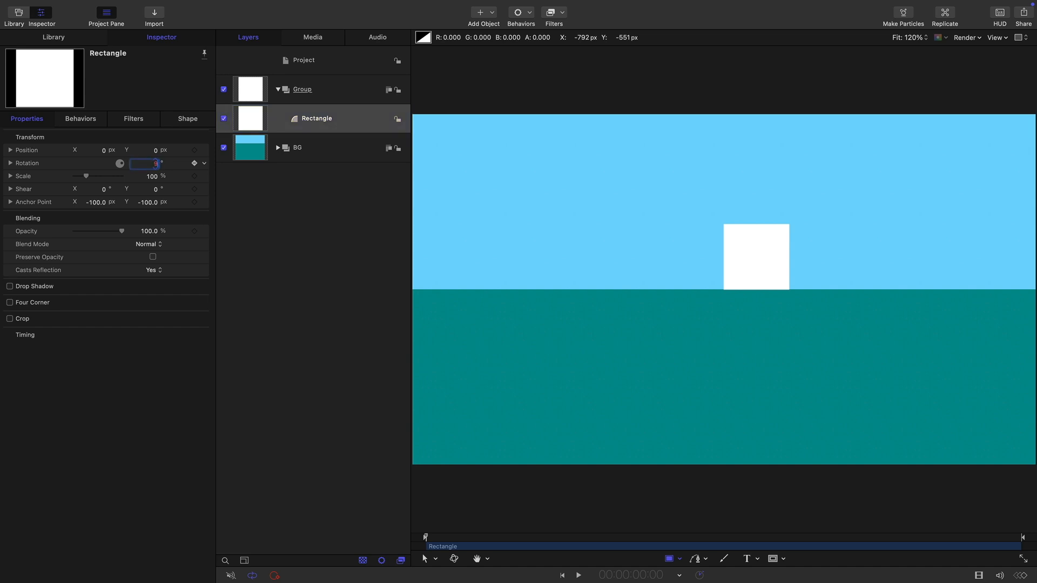
{"action": "type", "text": "90"}
{"action": "key", "text": "Return"}
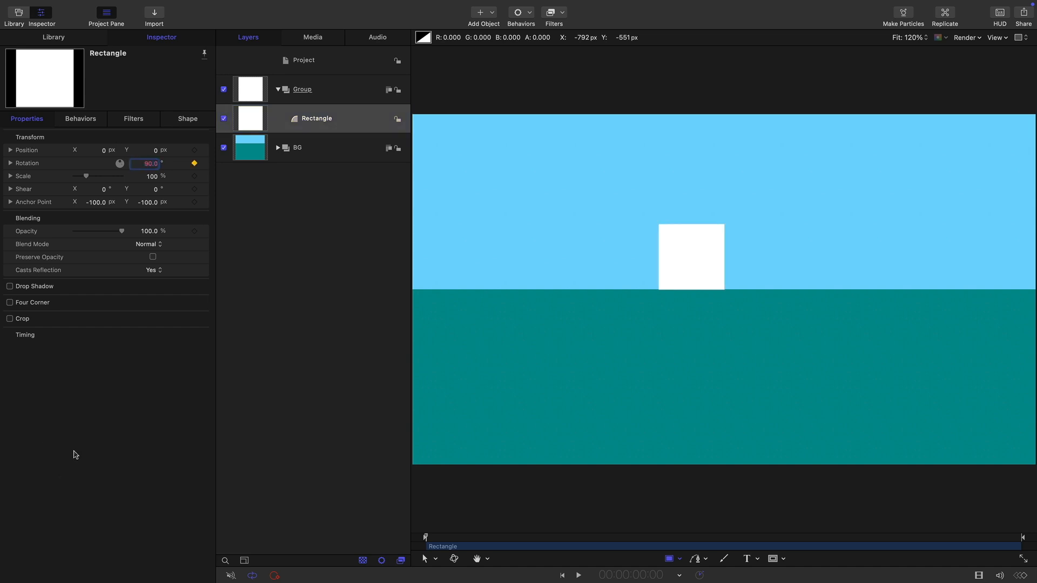
Move to frame 23 and keyframe the square's rotation at 0°
{"action": "key", "text": "Tab"}
{"action": "type", "text": "23"}
{"action": "key", "text": "Return"}
{"action": "double_click", "coordinate": [149, 163]}
{"action": "type", "text": "0"}
{"action": "key", "text": "Return"}
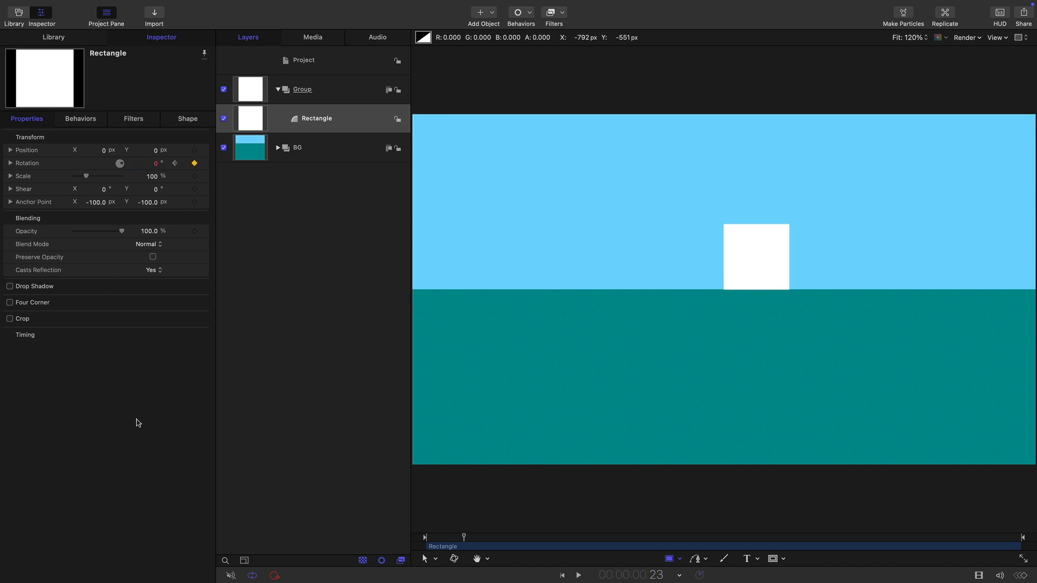
Move to timecode 1:00 and keyframe the square's rotation at 90°
{"action": "key", "text": "Tab"}
{"action": "type", "text": "100"}
{"action": "key", "text": "Return"}
{"action": "double_click", "coordinate": [156, 165]}
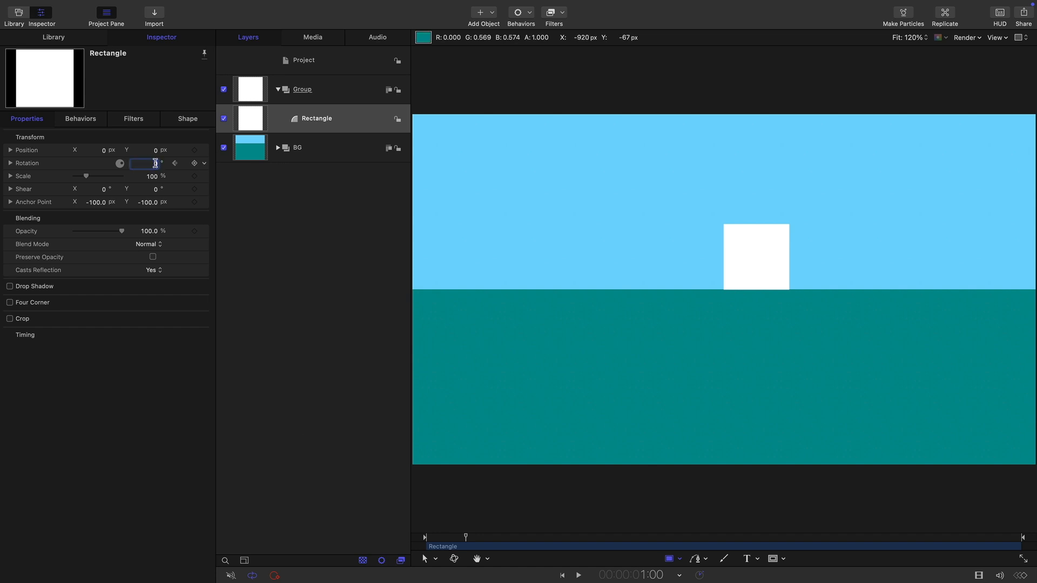
{"action": "key", "text": "Return"}
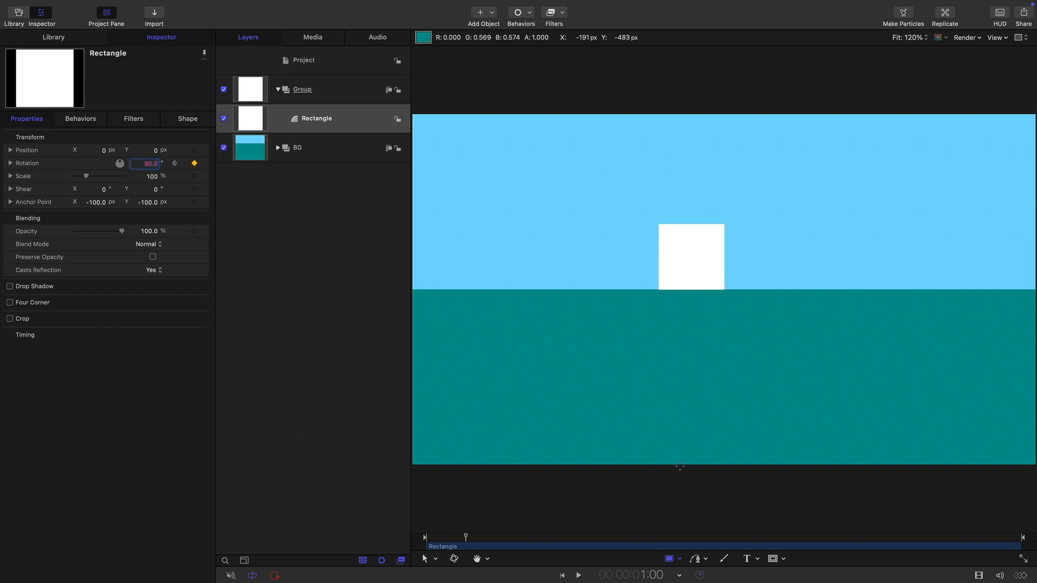
Return the playhead to the first frame and display the Keyframe Editor with an enlarged graph area
{"action": "left_click_drag", "start_coordinate": [466, 538], "coordinate": [425, 539]}
{"action": "mouse_move", "coordinate": [429, 1]}
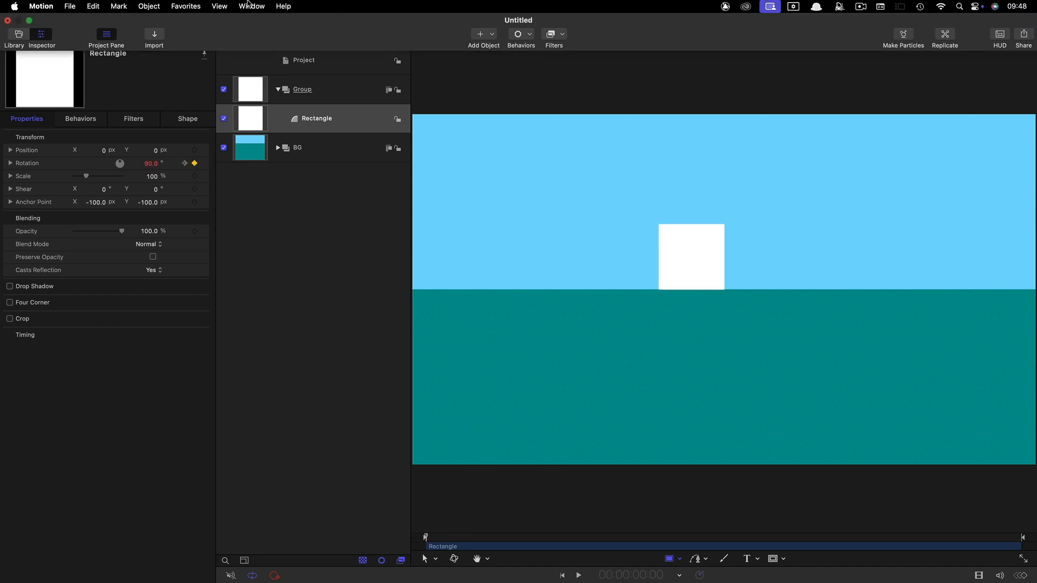
{"action": "left_click", "coordinate": [252, 6]}
{"action": "left_click", "coordinate": [333, 385]}
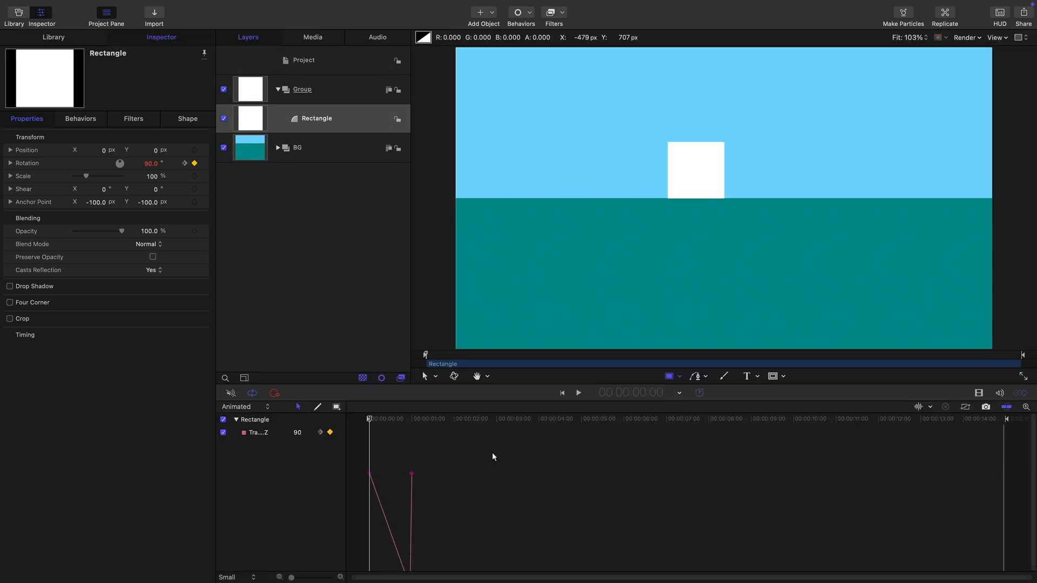
{"action": "left_click_drag", "start_coordinate": [474, 401], "coordinate": [474, 324]}
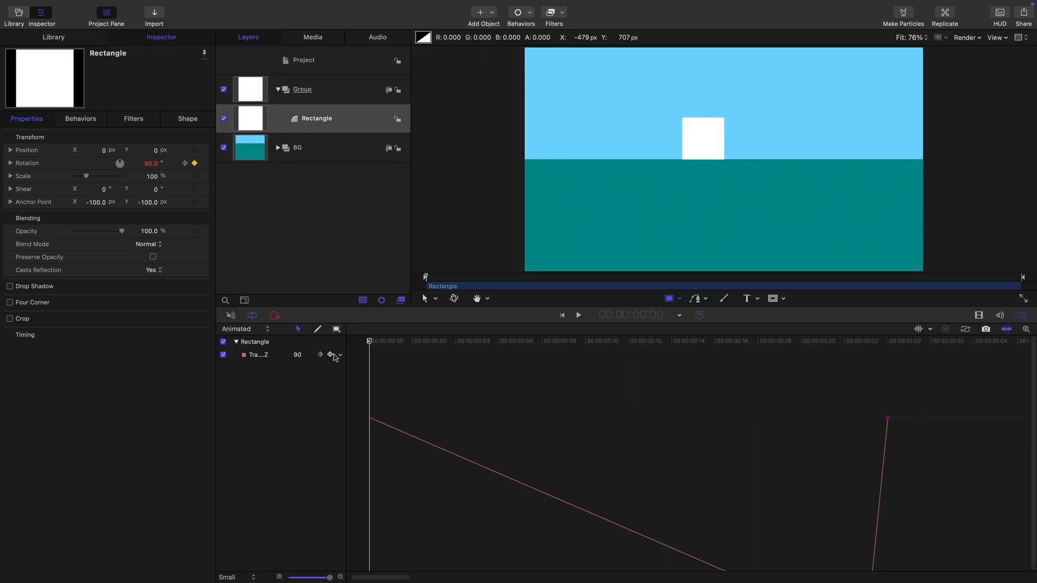
Set the rotation curve's behavior after the last keyframe to Repeat and fit the whole project duration in the graph
{"action": "left_click", "coordinate": [340, 355]}
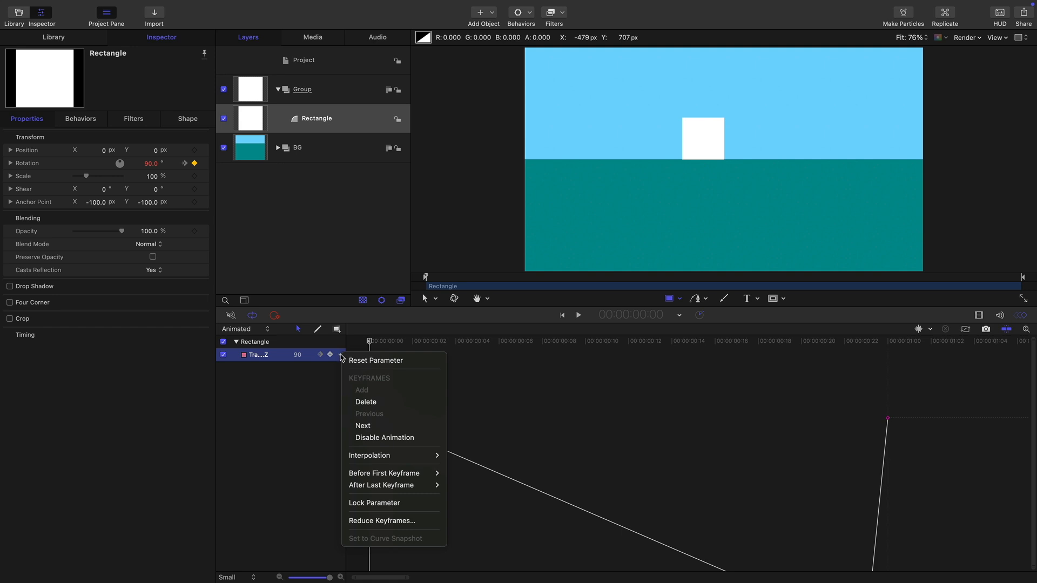
{"action": "mouse_move", "coordinate": [386, 489]}
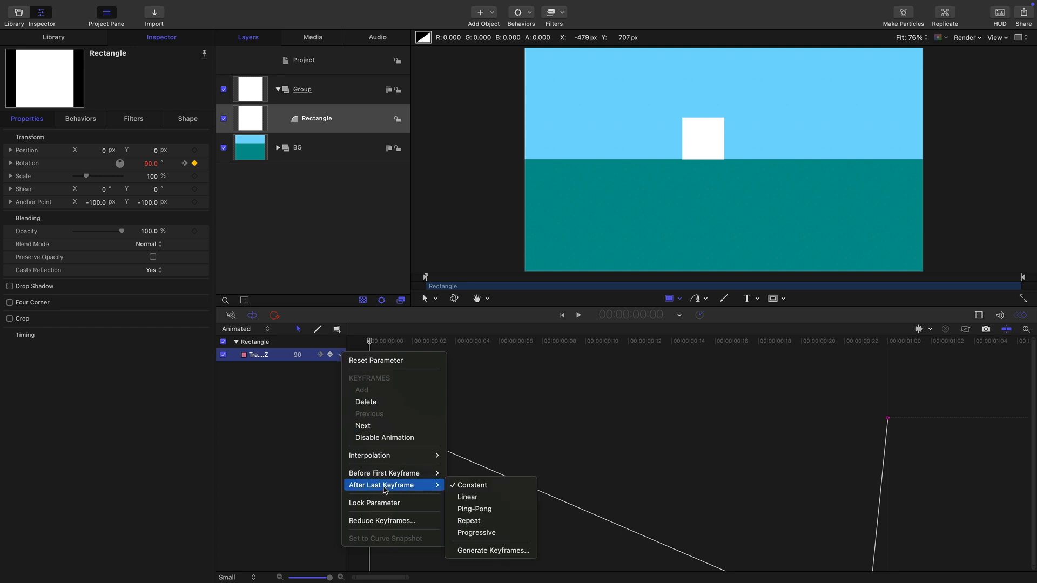
{"action": "left_click", "coordinate": [461, 520]}
{"action": "left_click_drag", "start_coordinate": [410, 579], "coordinate": [1028, 578]}
{"action": "left_click_drag", "start_coordinate": [377, 343], "coordinate": [708, 402]}
{"action": "left_click", "coordinate": [243, 117]}
{"action": "left_click", "coordinate": [311, 355]}
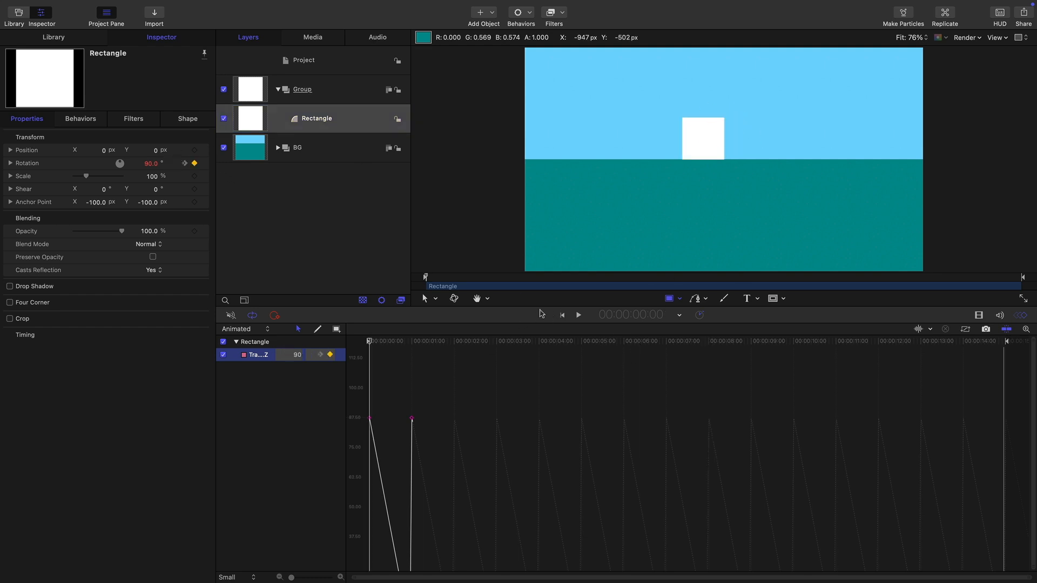
Keyframe the square's X position at 0 px on the first frame and 200 px at 1:00, and widen the keyframe parameter list
{"action": "left_click", "coordinate": [10, 151]}
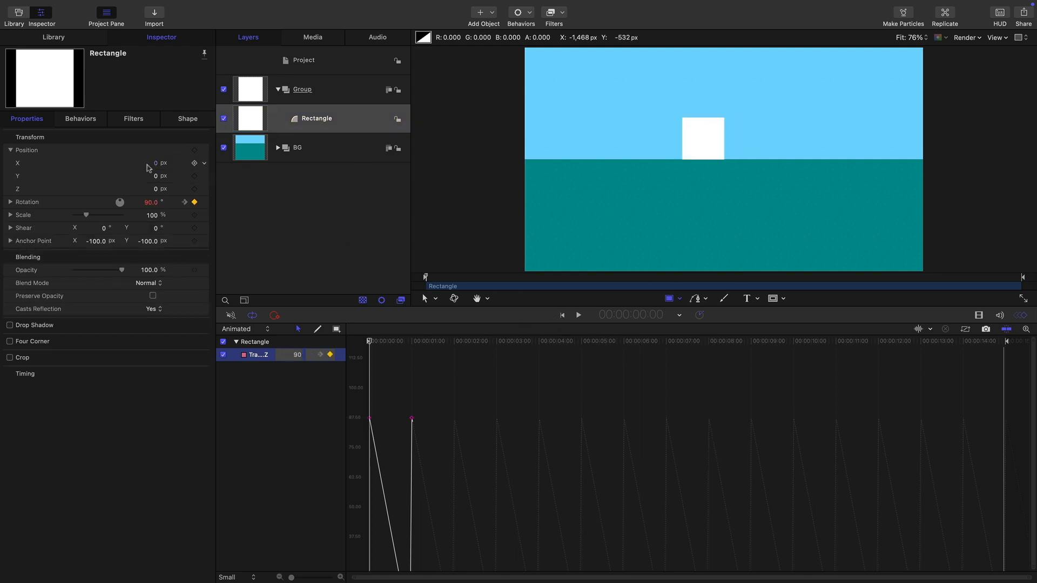
{"action": "left_click", "coordinate": [195, 163]}
{"action": "type", "text": "1"}
{"action": "key", "text": "Return"}
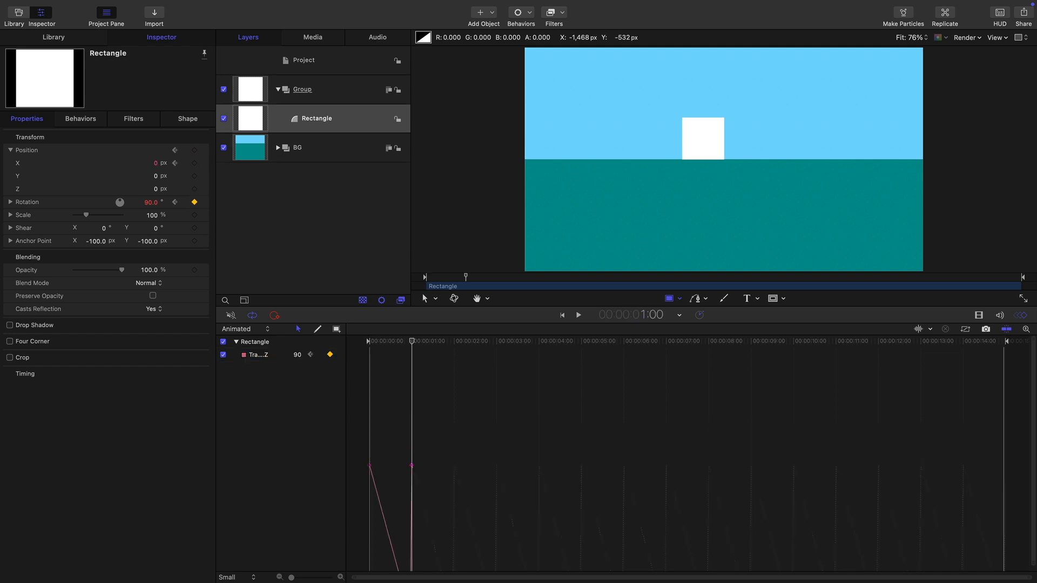
{"action": "left_click", "coordinate": [156, 163]}
{"action": "key", "text": "Return"}
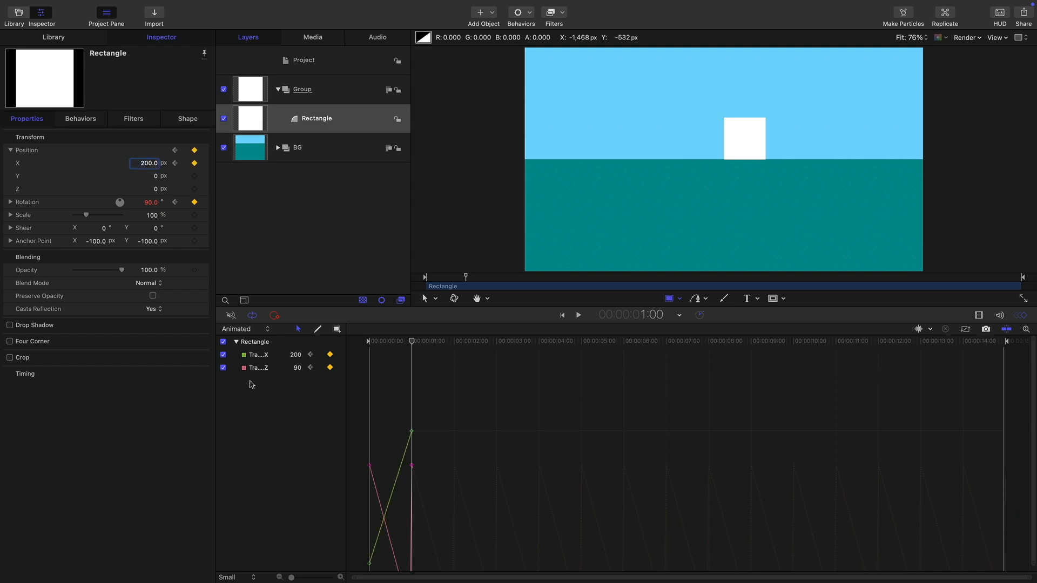
{"action": "left_click_drag", "start_coordinate": [347, 368], "coordinate": [439, 369]}
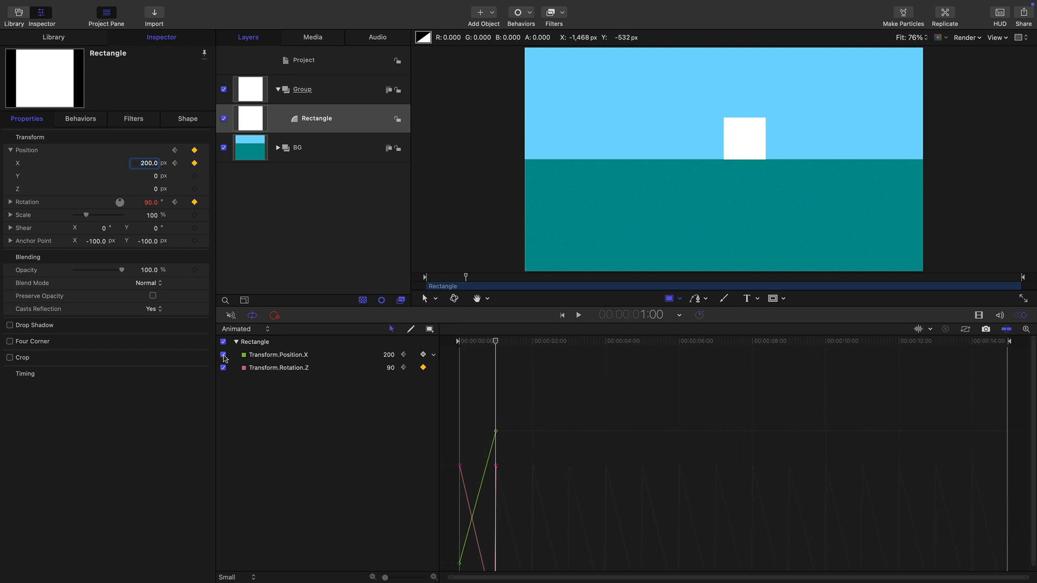
Show only the square's X position curve and set its first keyframe's interpolation to Constant, scrubbing to 1:16 to check it
{"action": "left_click", "coordinate": [223, 355], "text": "alt"}
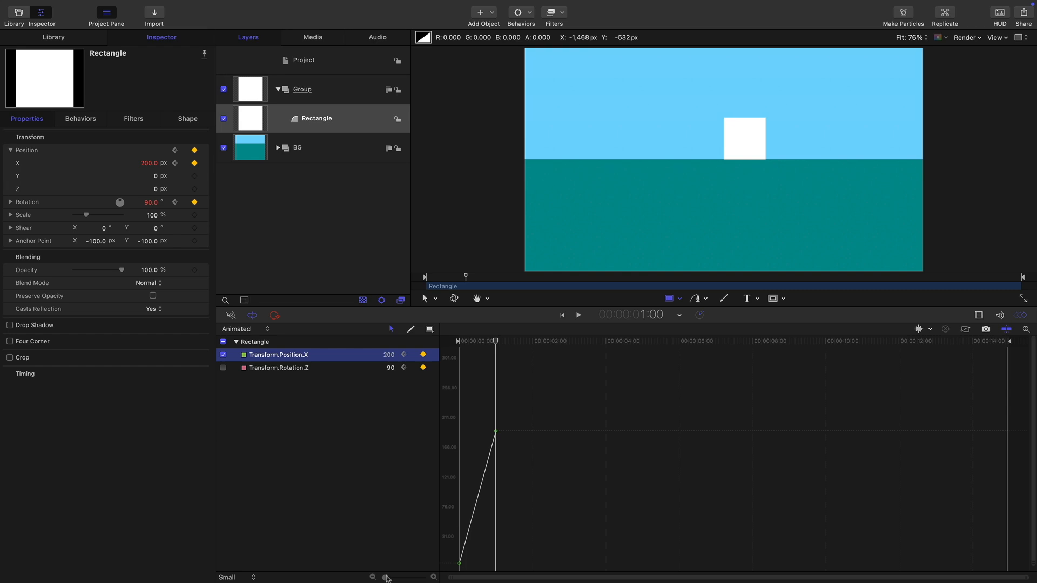
{"action": "left_click", "coordinate": [459, 565]}
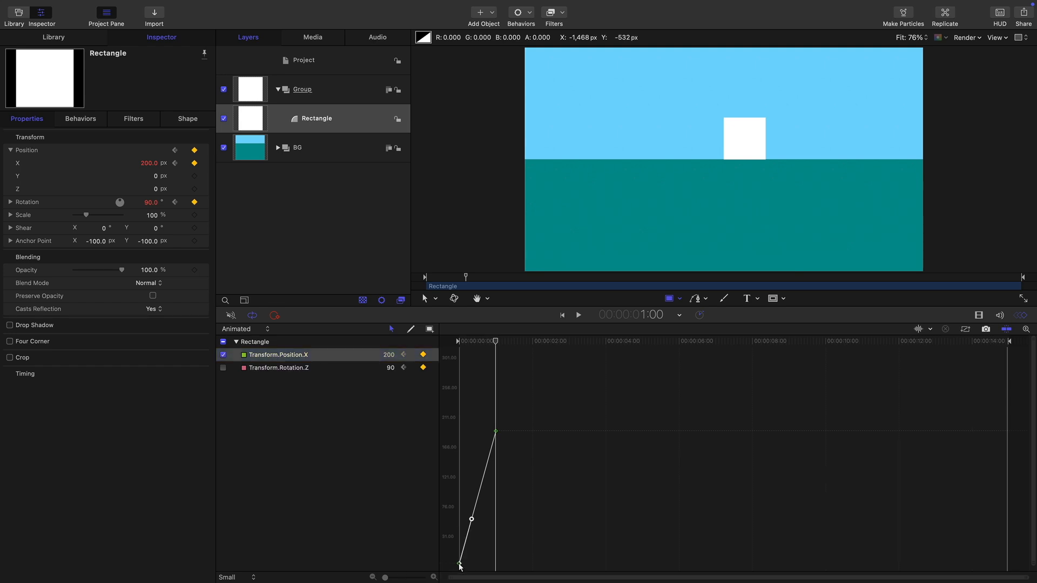
{"action": "right_click", "coordinate": [459, 565]}
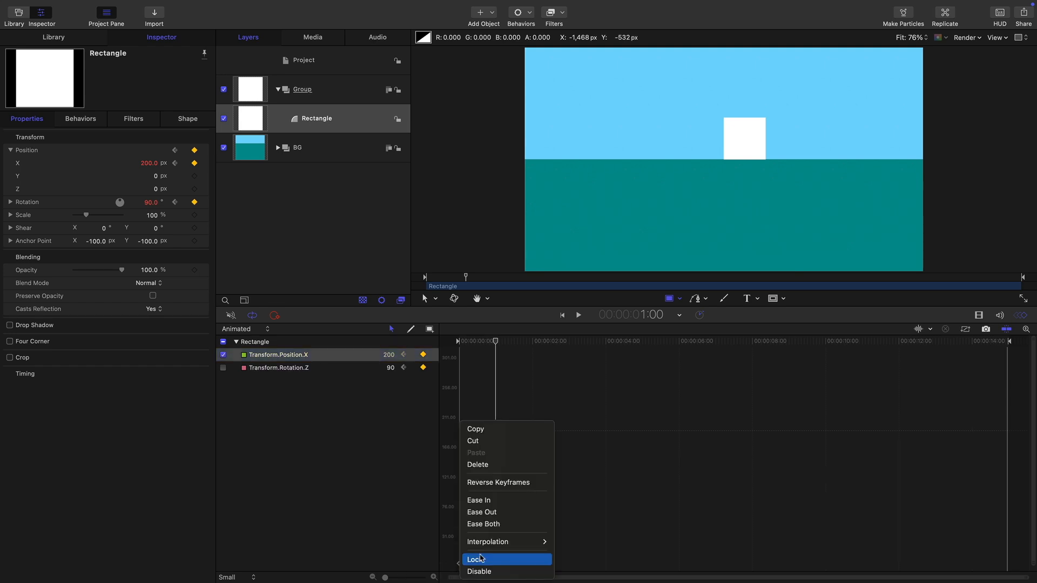
{"action": "mouse_move", "coordinate": [532, 542]}
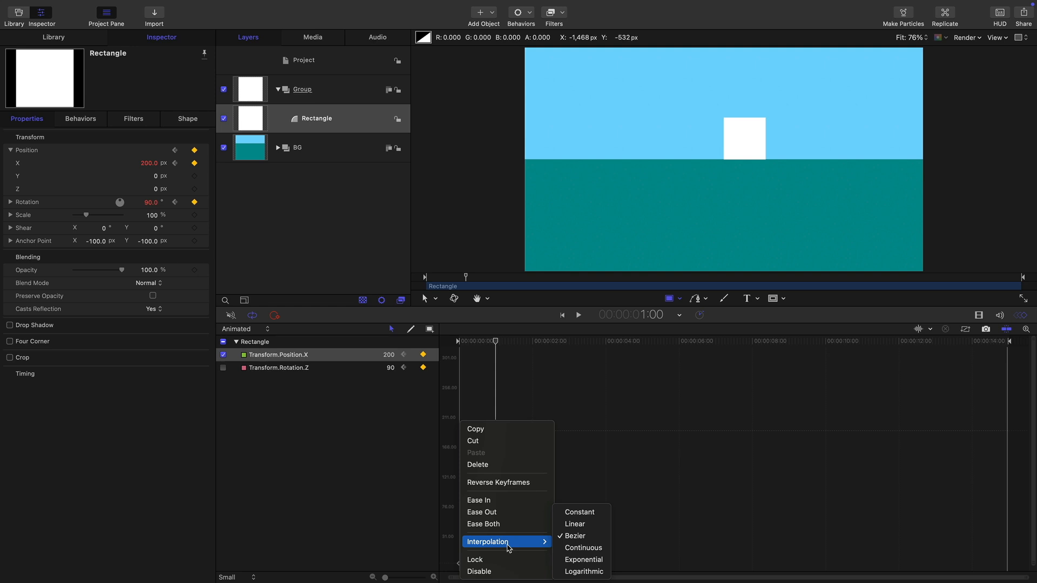
{"action": "left_click", "coordinate": [579, 512]}
{"action": "left_click_drag", "start_coordinate": [491, 341], "coordinate": [524, 363]}
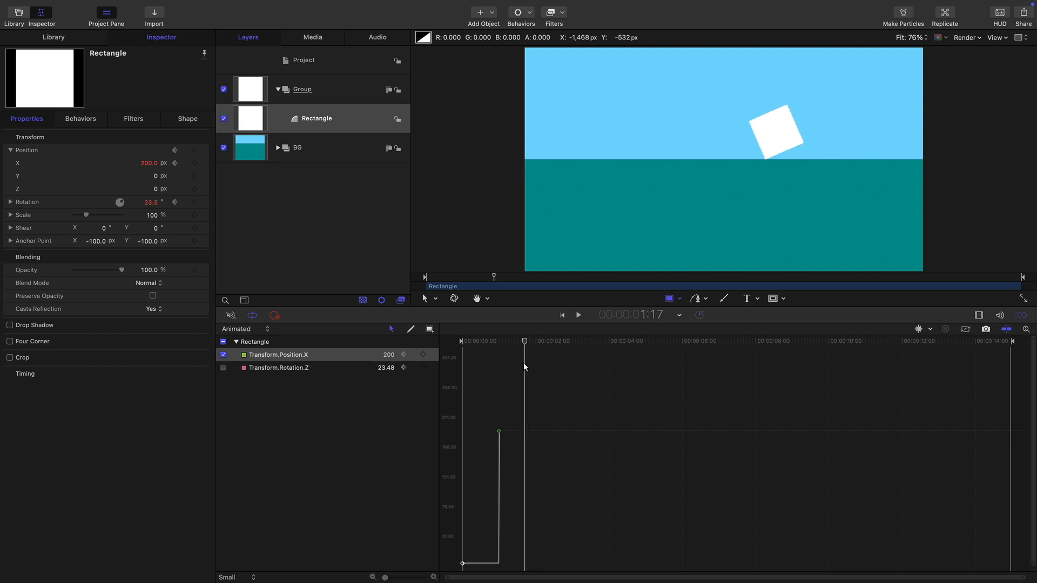
Set the X position curve's behavior after the last keyframe to Progressive and play the rolling animation
{"action": "left_click", "coordinate": [435, 356]}
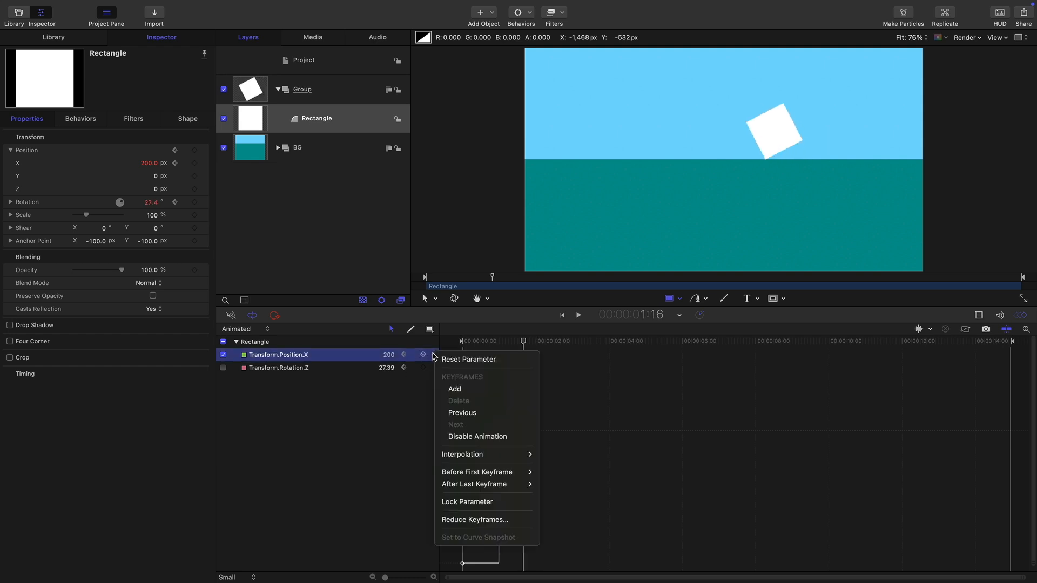
{"action": "mouse_move", "coordinate": [473, 488]}
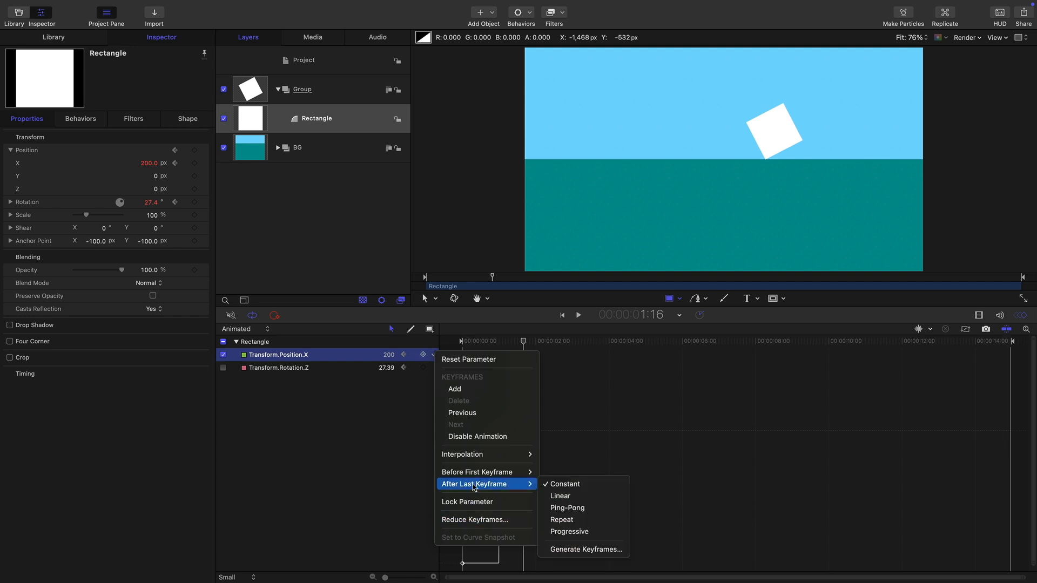
{"action": "left_click", "coordinate": [572, 533]}
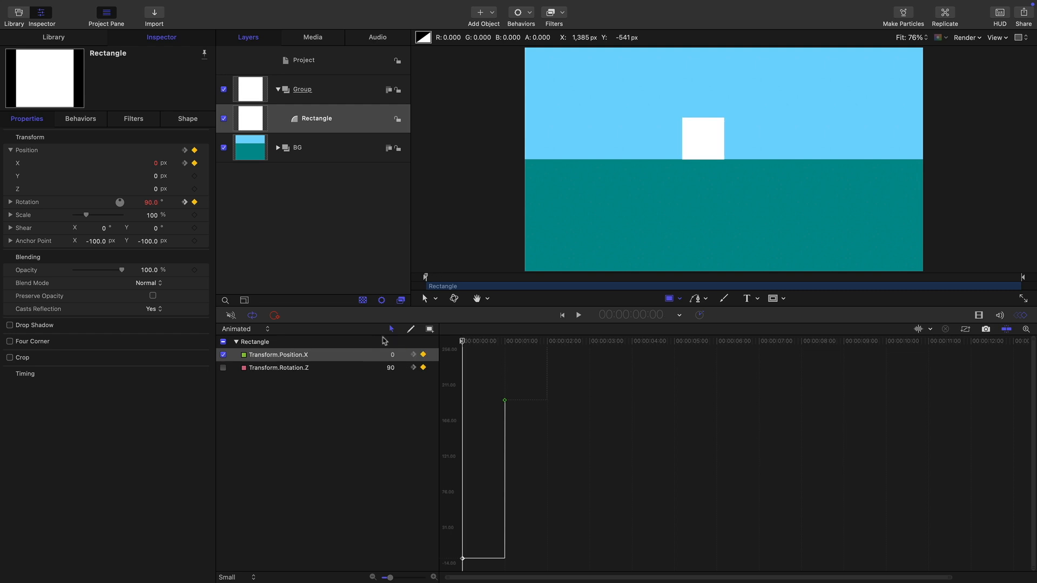
{"action": "left_click", "coordinate": [578, 316]}
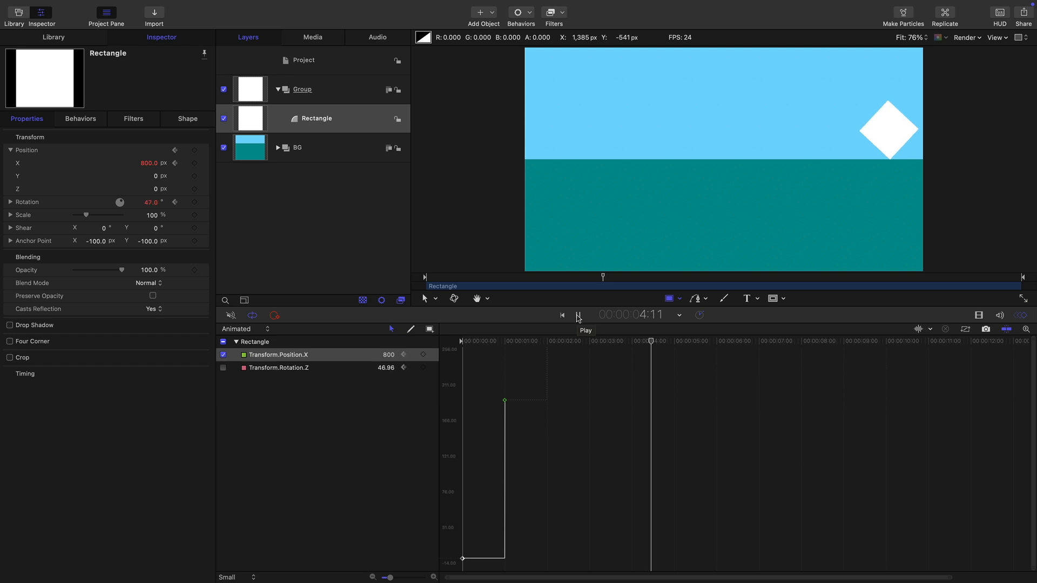
{"action": "left_click", "coordinate": [578, 315]}
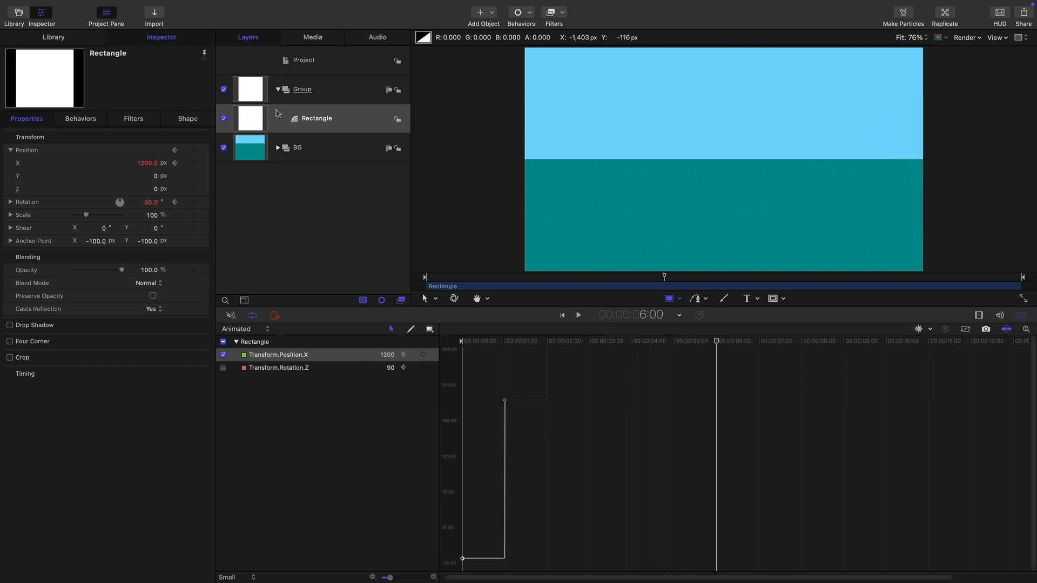
Select the square's group, return the playhead to the first frame and hide the Keyframe Editor
{"action": "left_click", "coordinate": [253, 89]}
{"action": "left_click_drag", "start_coordinate": [688, 342], "coordinate": [436, 345]}
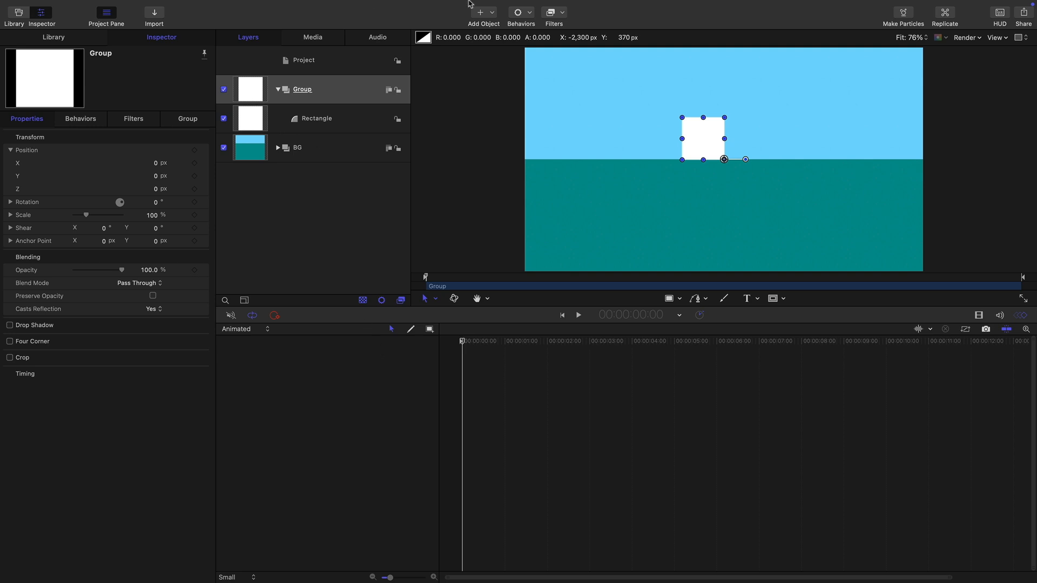
{"action": "left_click", "coordinate": [252, 6]}
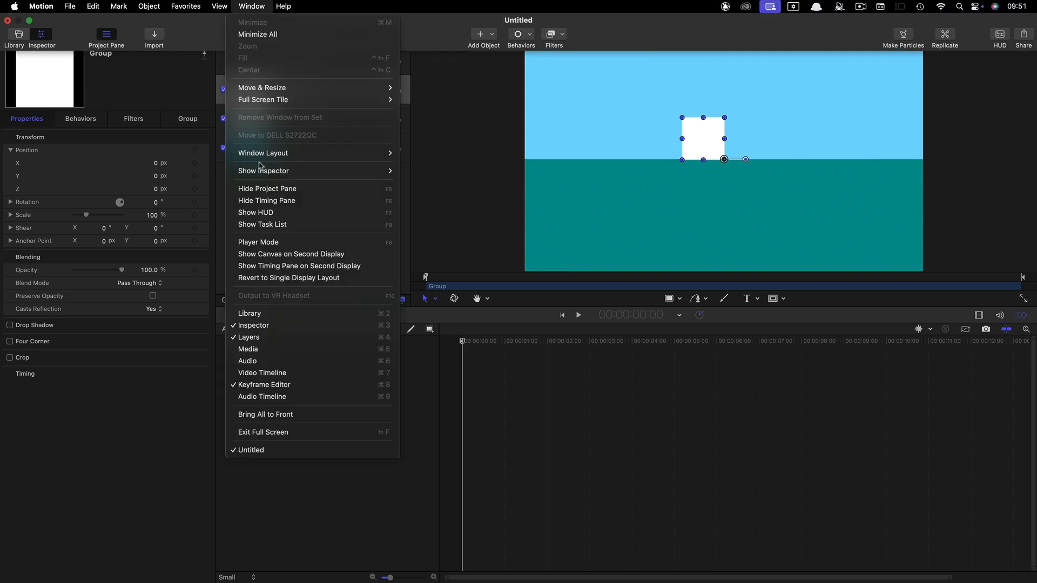
{"action": "left_click", "coordinate": [291, 383]}
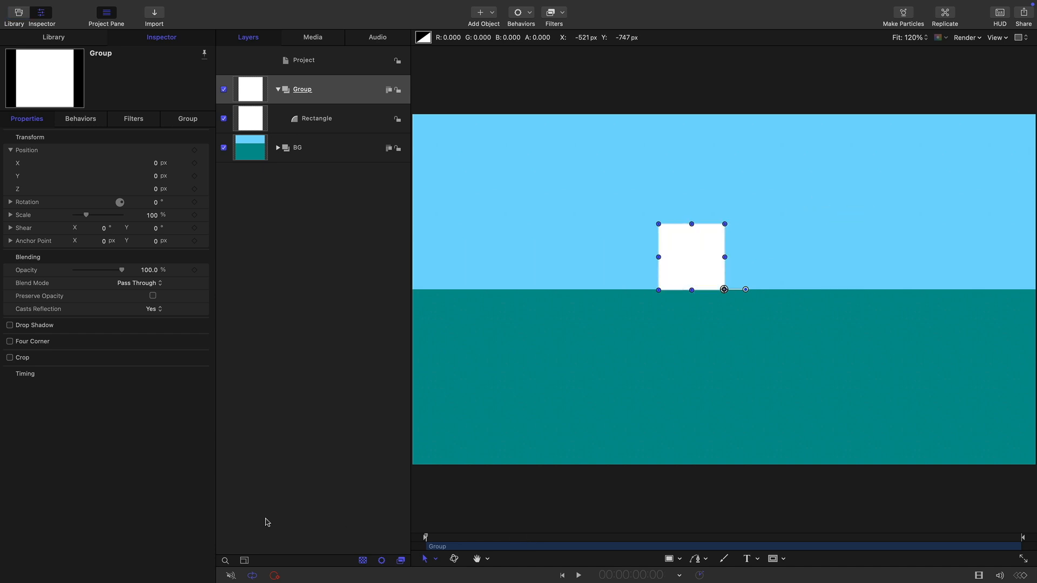
Move the square's group off the canvas by setting its X position to -990 px
{"action": "left_click_drag", "start_coordinate": [155, 166], "coordinate": [104, 166]}
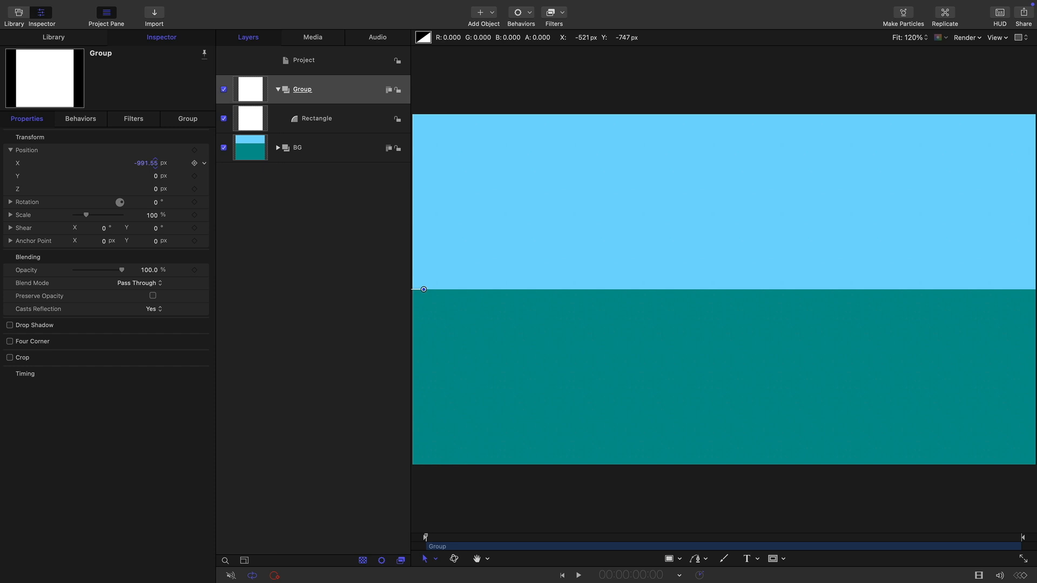
{"action": "double_click", "coordinate": [148, 165]}
{"action": "type", "text": "-"}
Make a clone layer of the square's group, then collapse and hide the original group
{"action": "right_click", "coordinate": [250, 90]}
{"action": "left_click", "coordinate": [336, 278]}
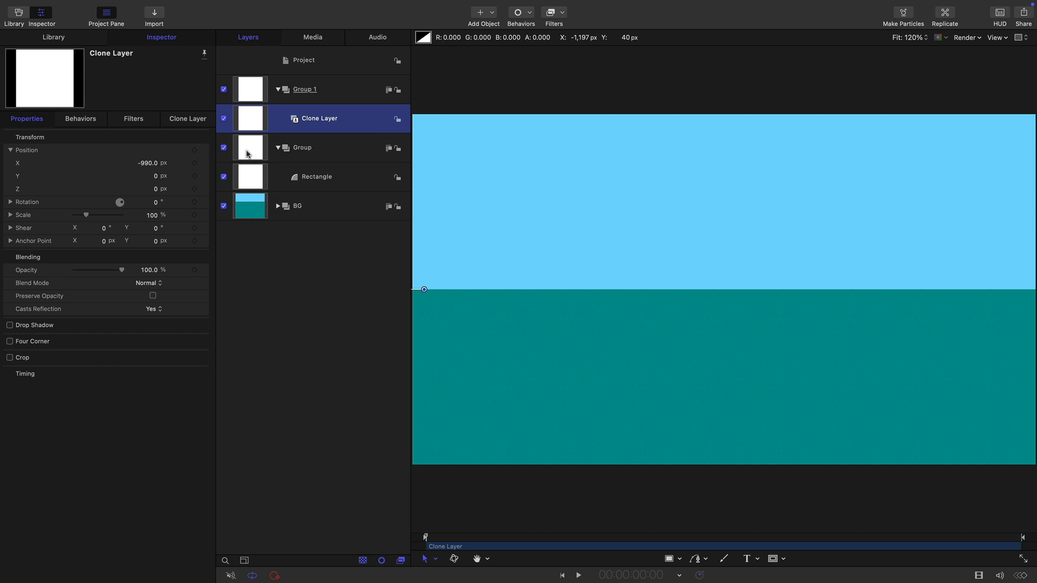
{"action": "left_click", "coordinate": [279, 148]}
{"action": "left_click", "coordinate": [224, 149]}
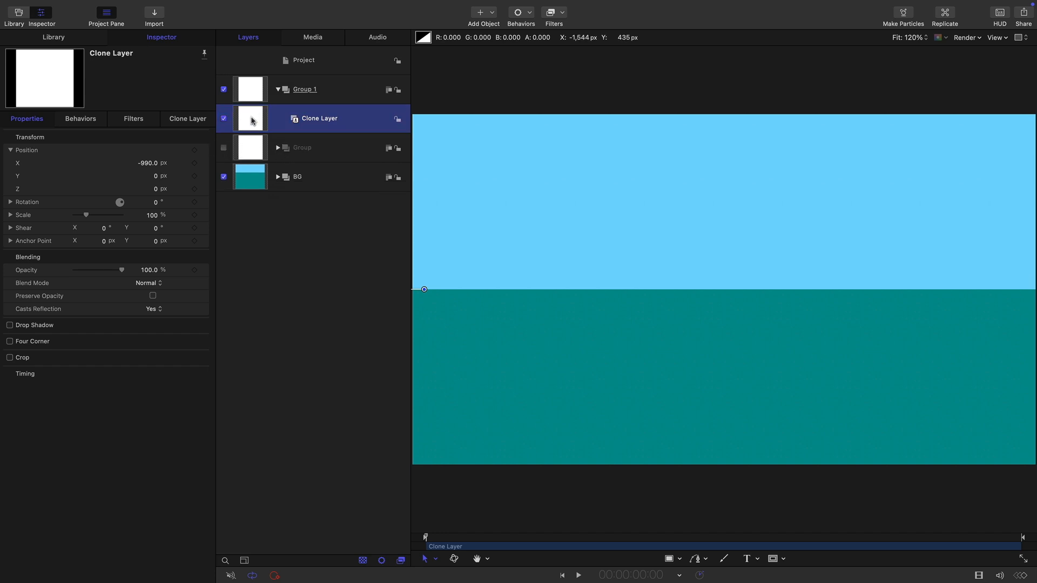
Replicate the clone layer and set the replicator's shape to Line
{"action": "mouse_move", "coordinate": [71, 2]}
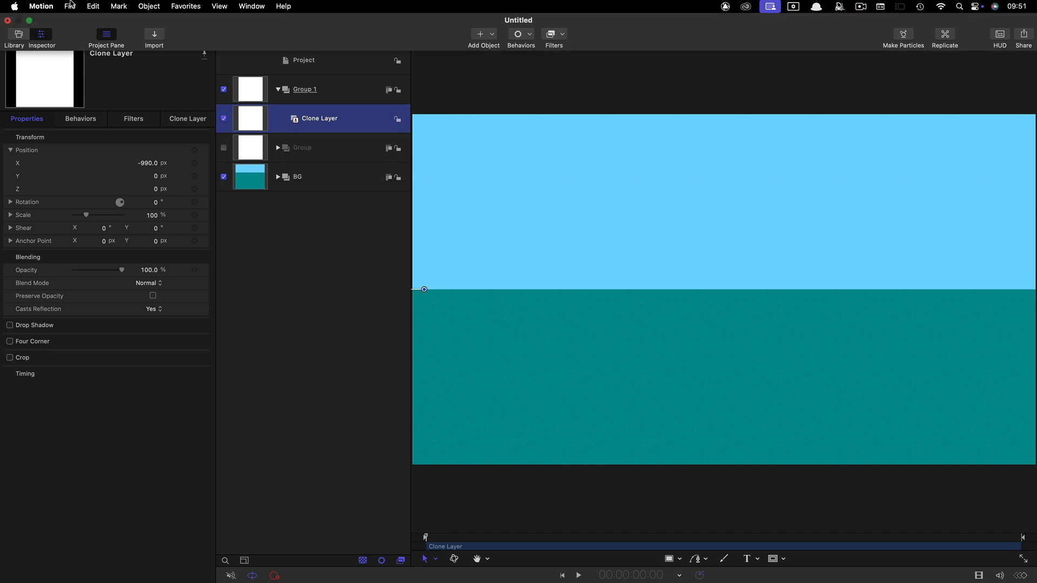
{"action": "left_click", "coordinate": [147, 6]}
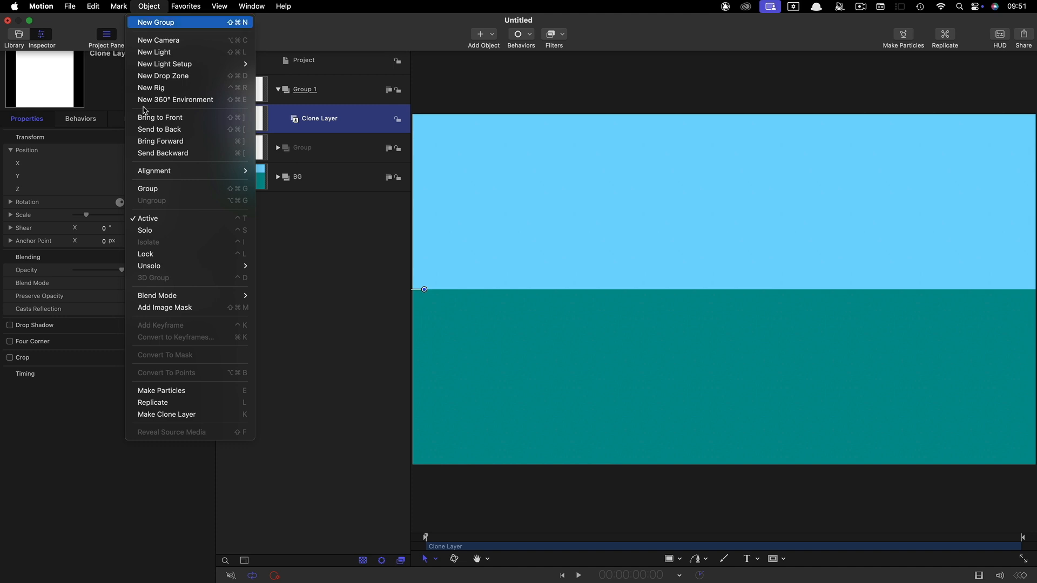
{"action": "left_click", "coordinate": [156, 402]}
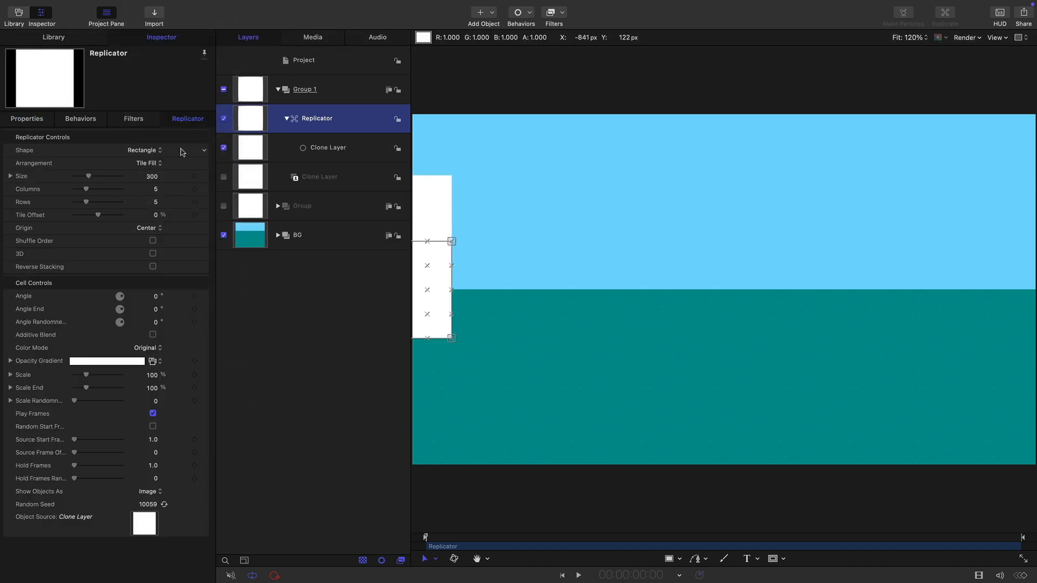
{"action": "left_click", "coordinate": [145, 151]}
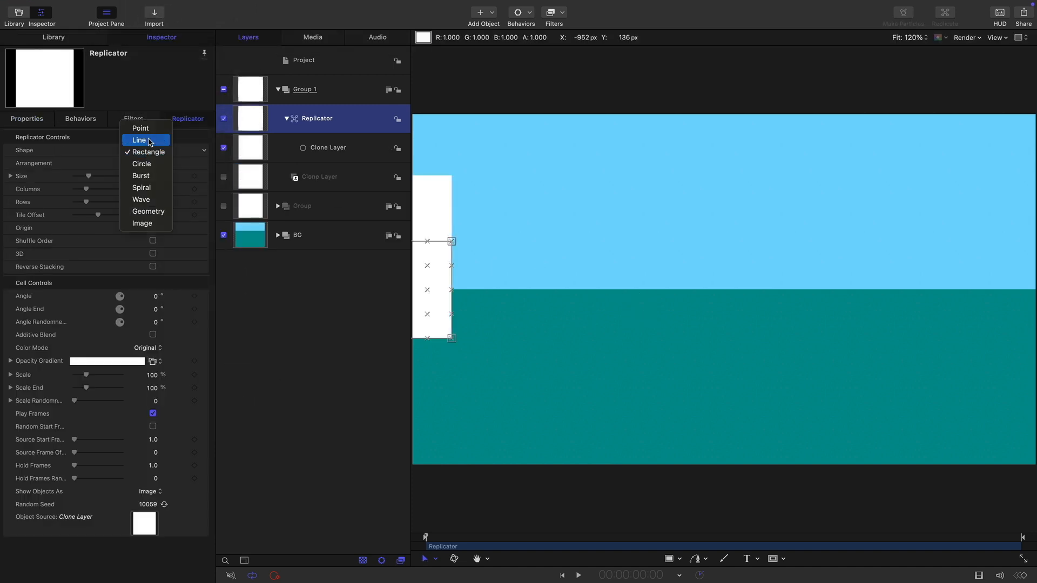
{"action": "left_click", "coordinate": [139, 140]}
Set the X values of the replicator line's start point and end point to 0 px
{"action": "left_click", "coordinate": [94, 162]}
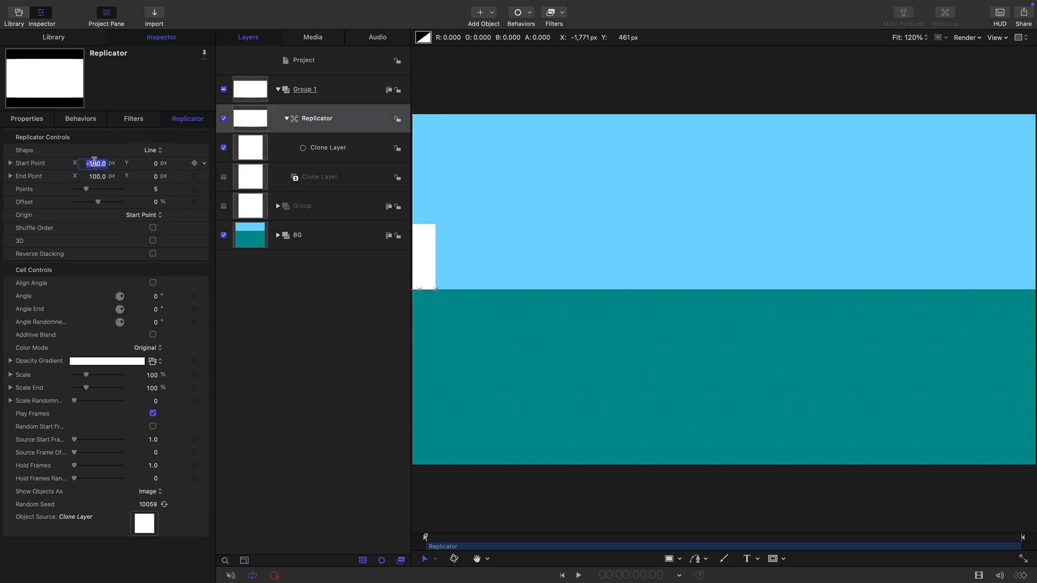
{"action": "type", "text": "0"}
{"action": "key", "text": "Tab"}
{"action": "key", "text": "Tab"}
{"action": "type", "text": "0"}
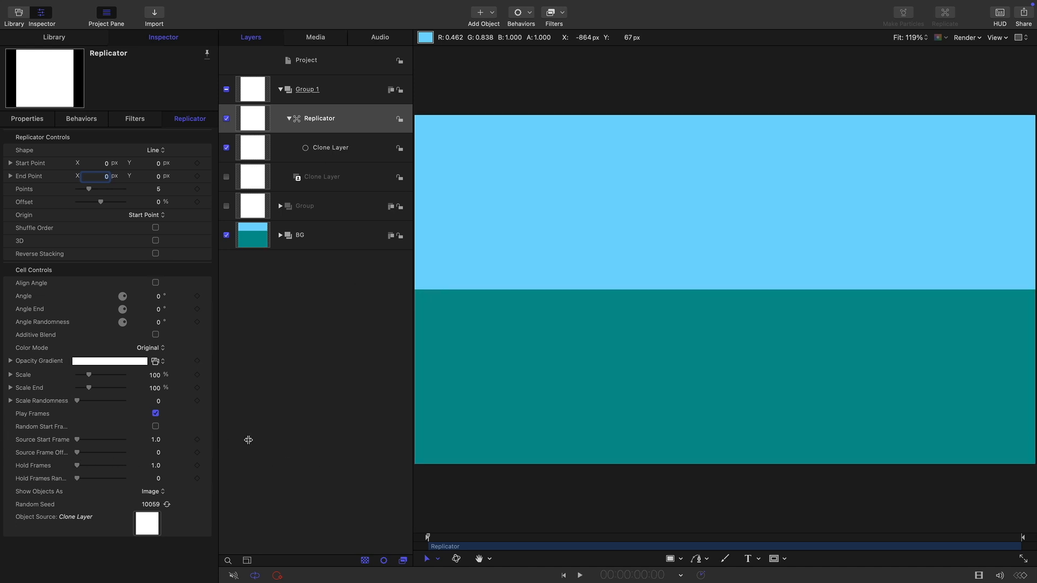
Widen the Inspector, set the replicator's Source Frame Offset to 36 and scrub to 2:12 to check the offset squares
{"action": "left_click_drag", "start_coordinate": [215, 440], "coordinate": [263, 440]}
{"action": "left_click", "coordinate": [202, 454]}
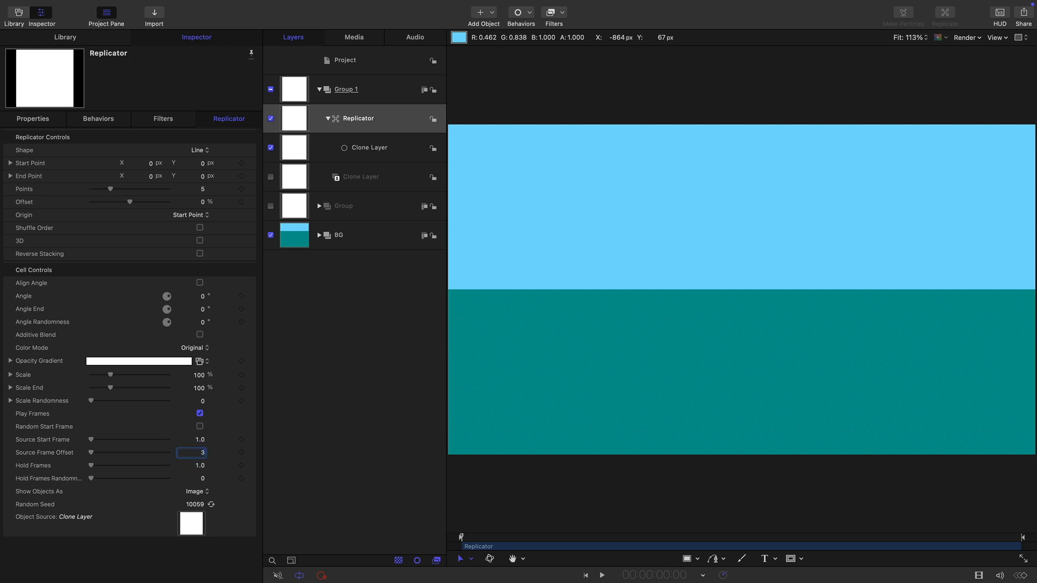
{"action": "key", "text": "Return"}
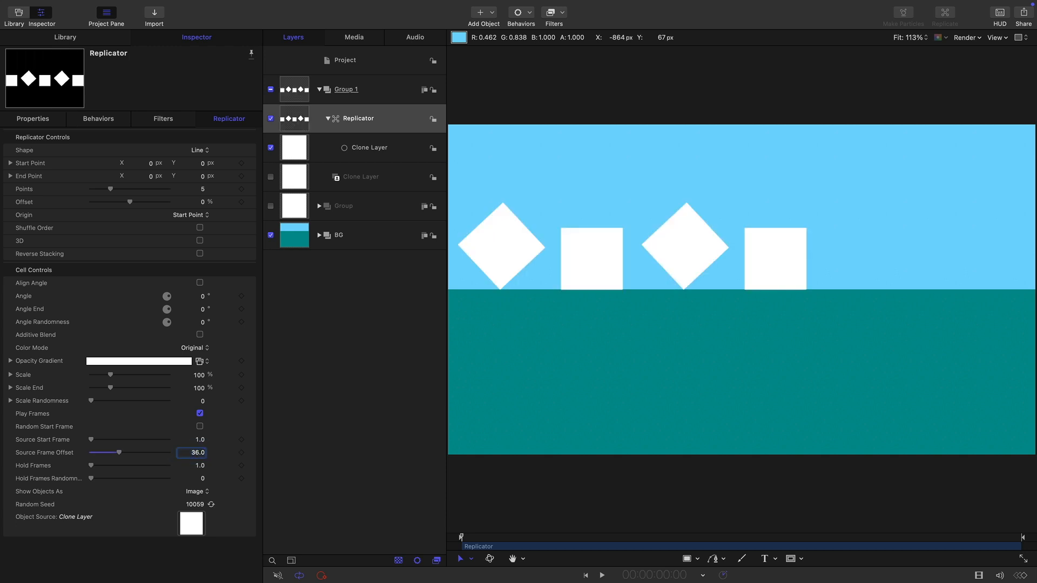
{"action": "left_click_drag", "start_coordinate": [480, 537], "coordinate": [554, 537]}
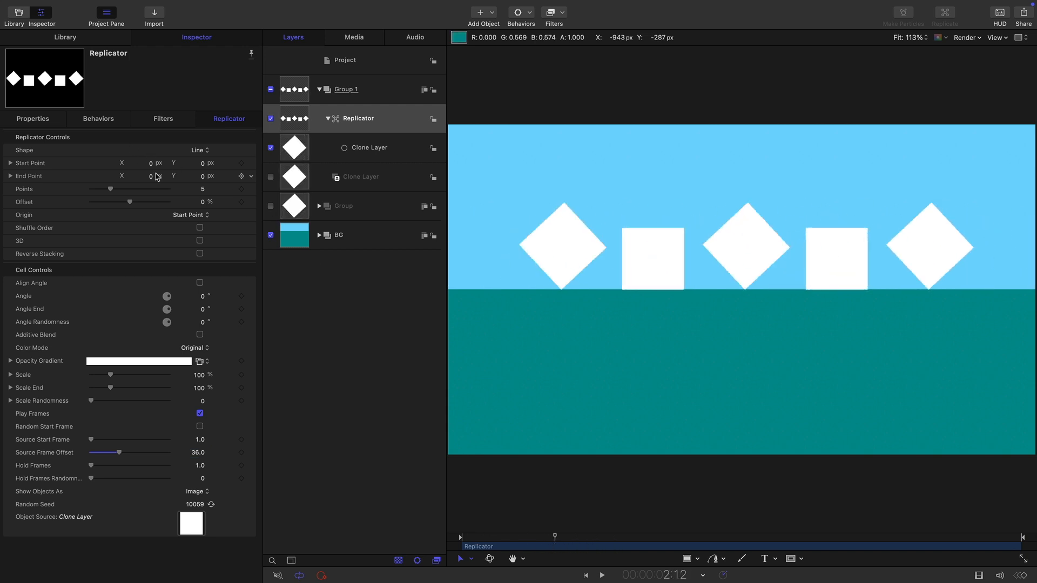
Set the replicator's number of points to 11, play the project from the first frame and return to the start
{"action": "left_click", "coordinate": [203, 189]}
{"action": "type", "text": "11"}
{"action": "key", "text": "Return"}
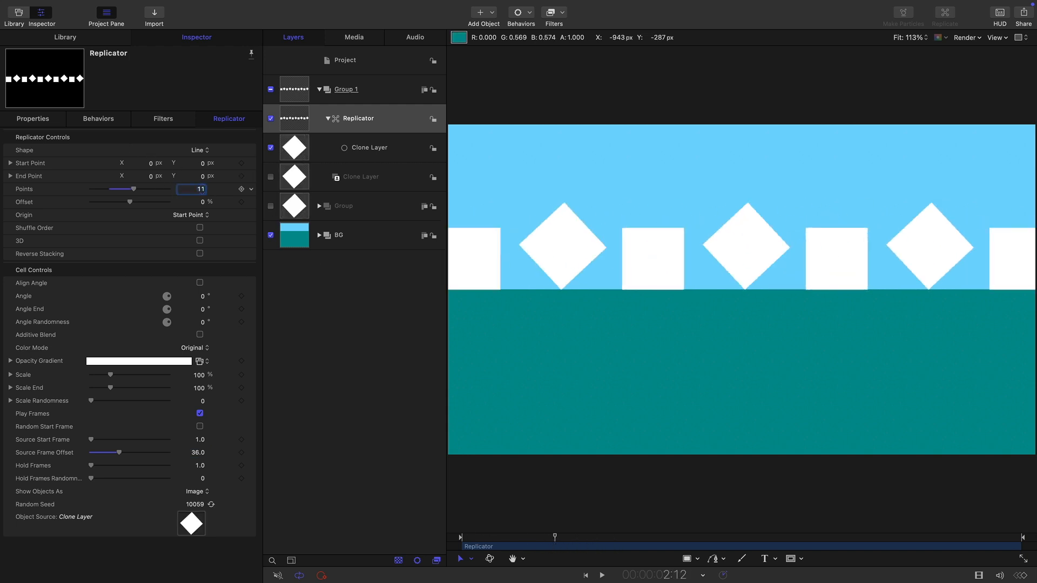
{"action": "left_click", "coordinate": [585, 575]}
{"action": "left_click", "coordinate": [602, 575]}
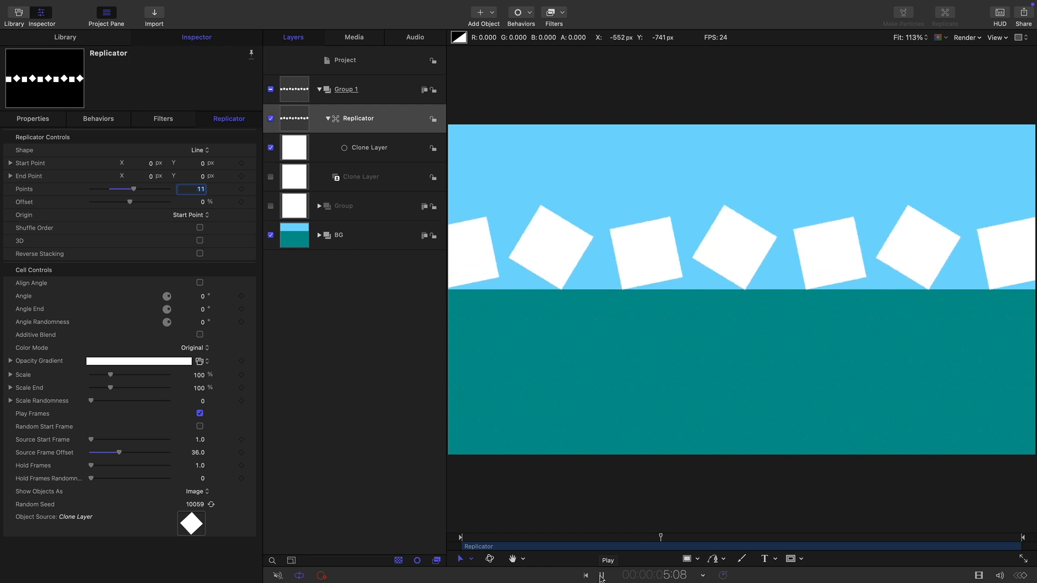
{"action": "left_click", "coordinate": [602, 576]}
{"action": "key", "text": "Home"}
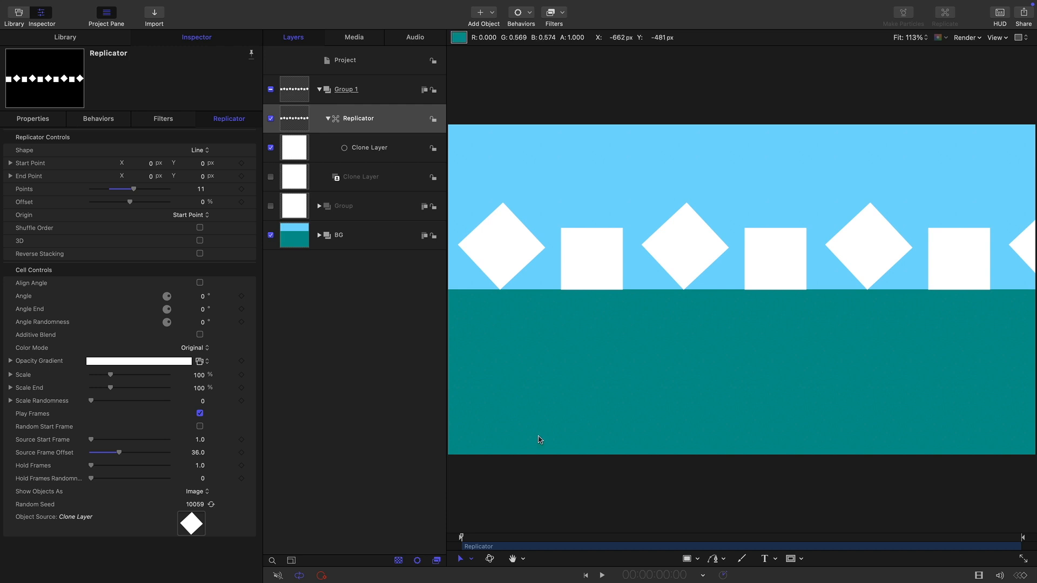
Mark the play range's end at about 1:10 and preview the loop from the first frame
{"action": "left_click_drag", "start_coordinate": [465, 540], "coordinate": [514, 551]}
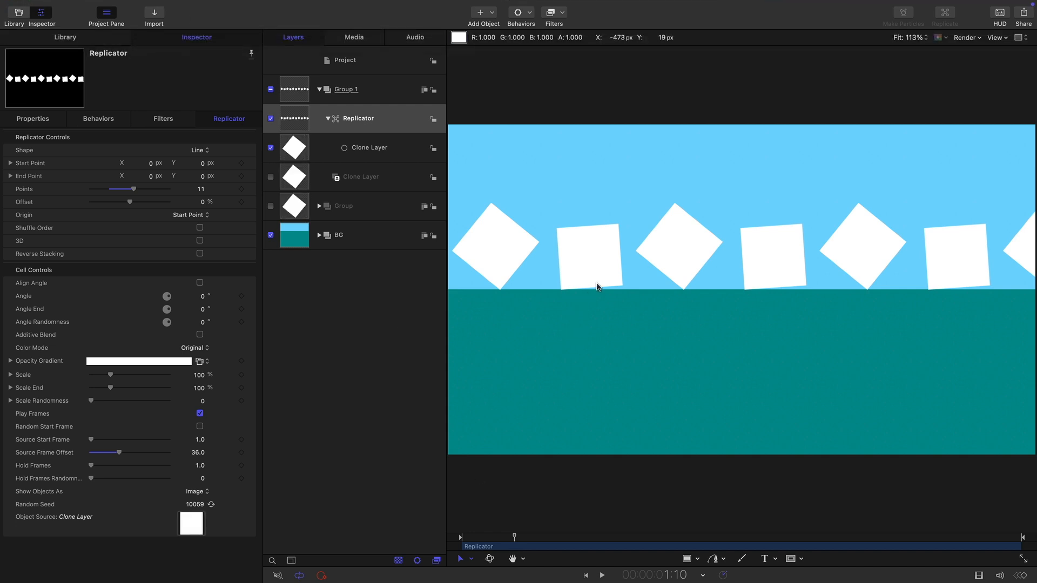
{"action": "mouse_move", "coordinate": [86, 2]}
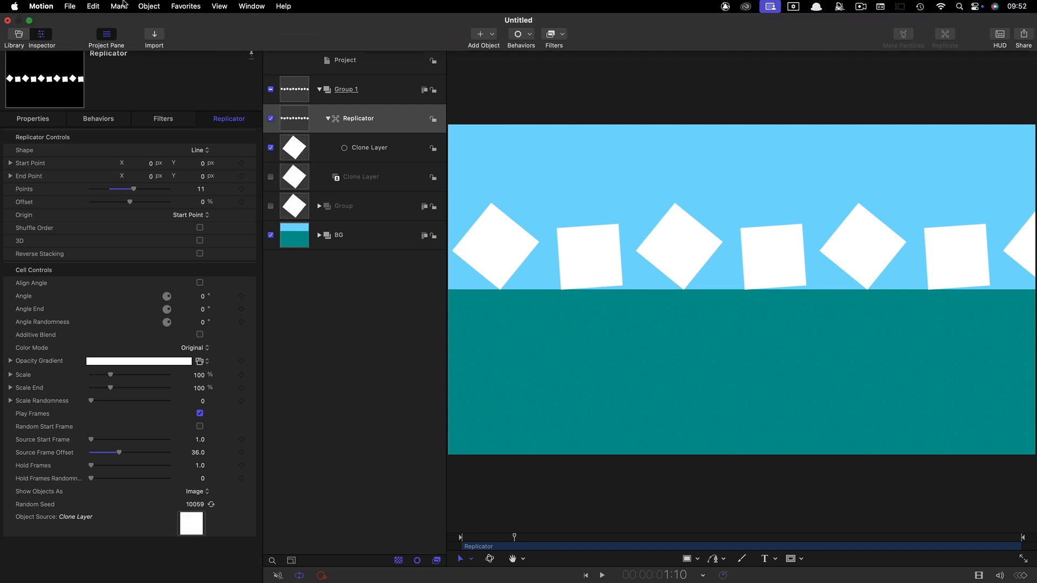
{"action": "left_click", "coordinate": [120, 5]}
{"action": "left_click", "coordinate": [148, 101]}
{"action": "left_click", "coordinate": [586, 575]}
{"action": "left_click", "coordinate": [601, 576]}
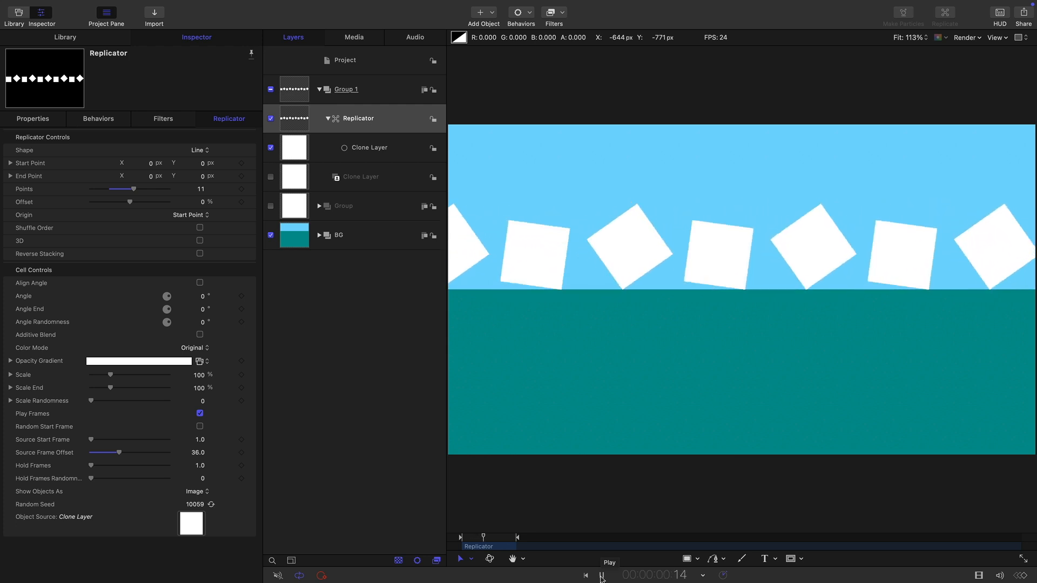
{"action": "left_click", "coordinate": [602, 576]}
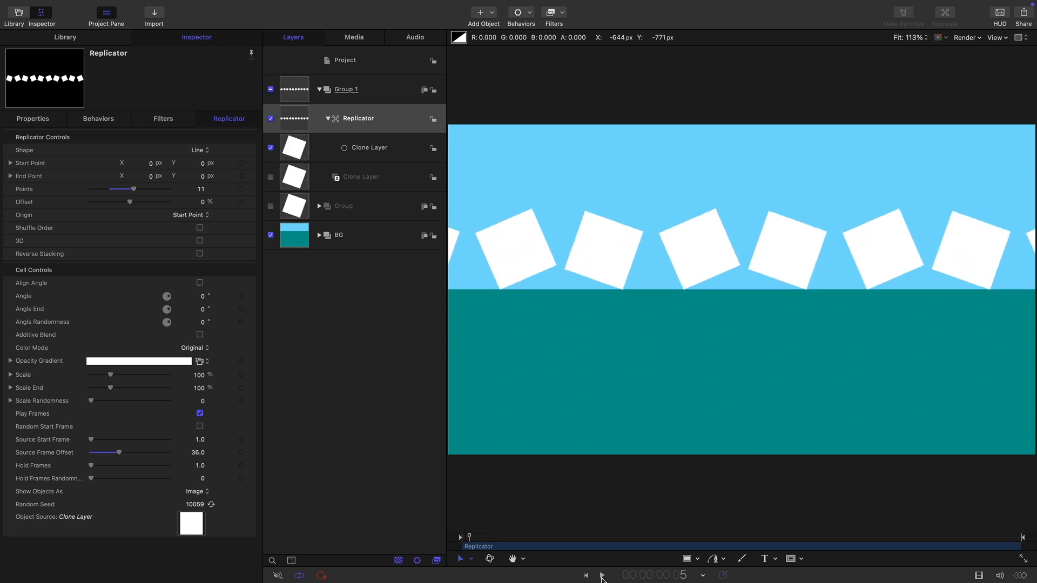
Set the replicator's color mode to Pick From Color Range with the RGBCMY gradient and play from the first frame
{"action": "left_click_drag", "start_coordinate": [487, 542], "coordinate": [600, 537]}
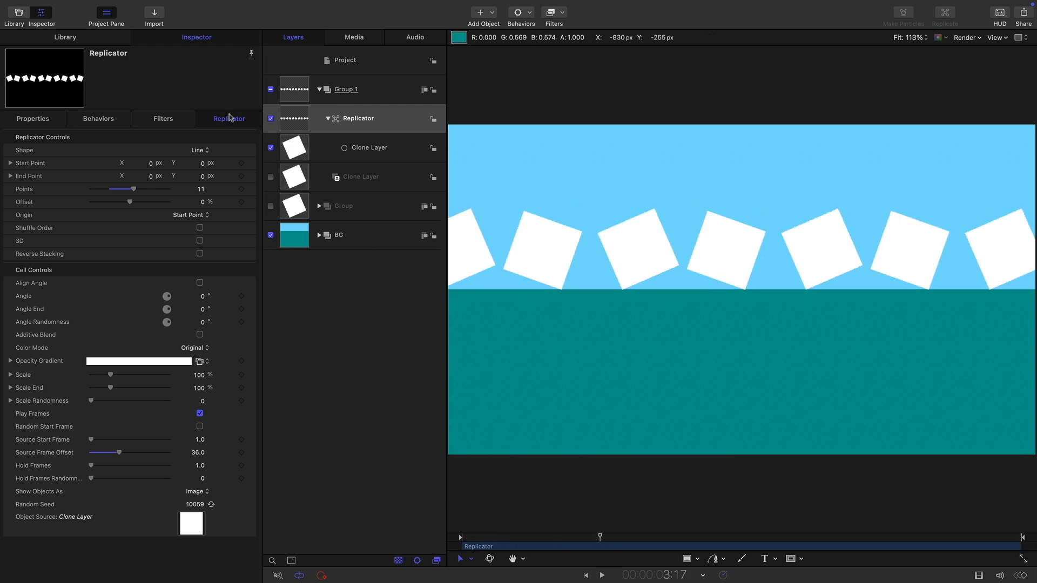
{"action": "left_click", "coordinate": [304, 118]}
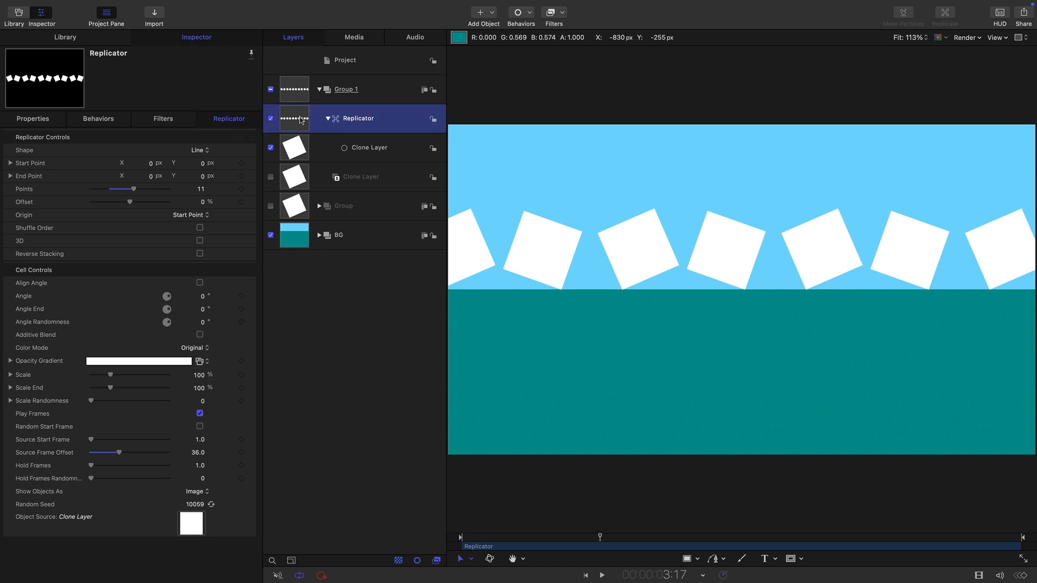
{"action": "left_click", "coordinate": [205, 348]}
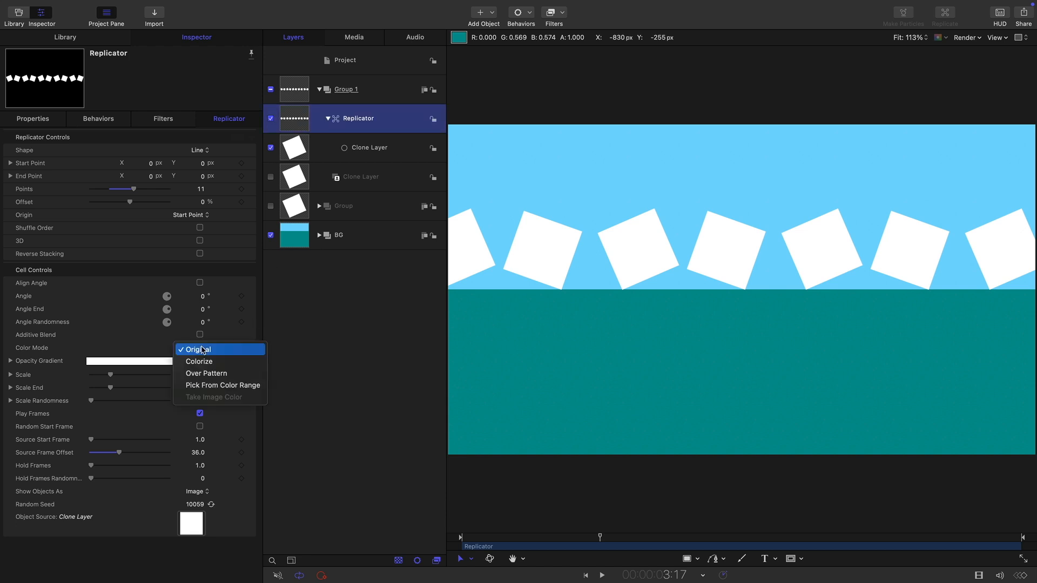
{"action": "left_click", "coordinate": [217, 385]}
{"action": "left_click", "coordinate": [200, 361]}
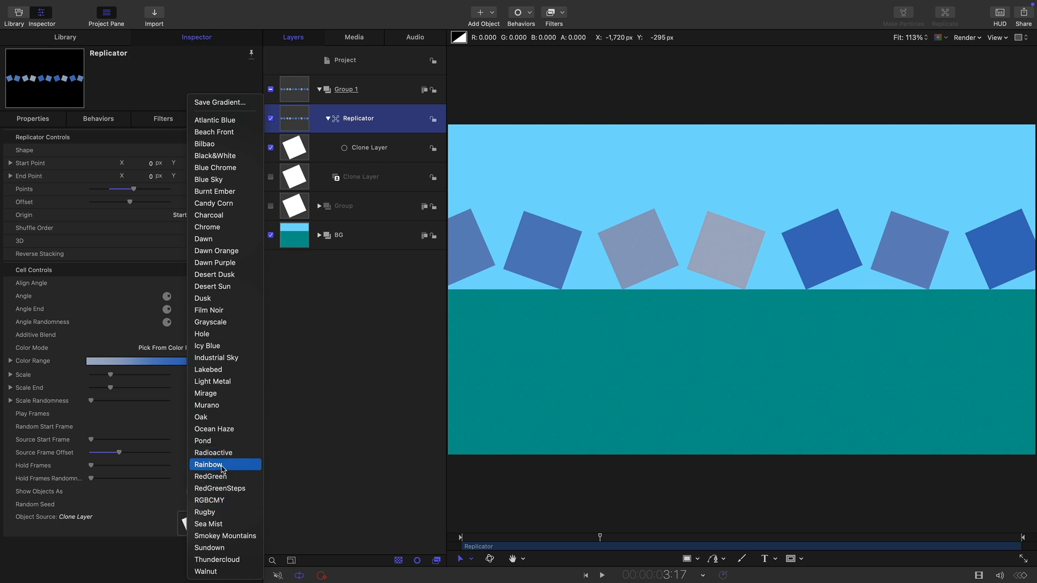
{"action": "left_click", "coordinate": [222, 502]}
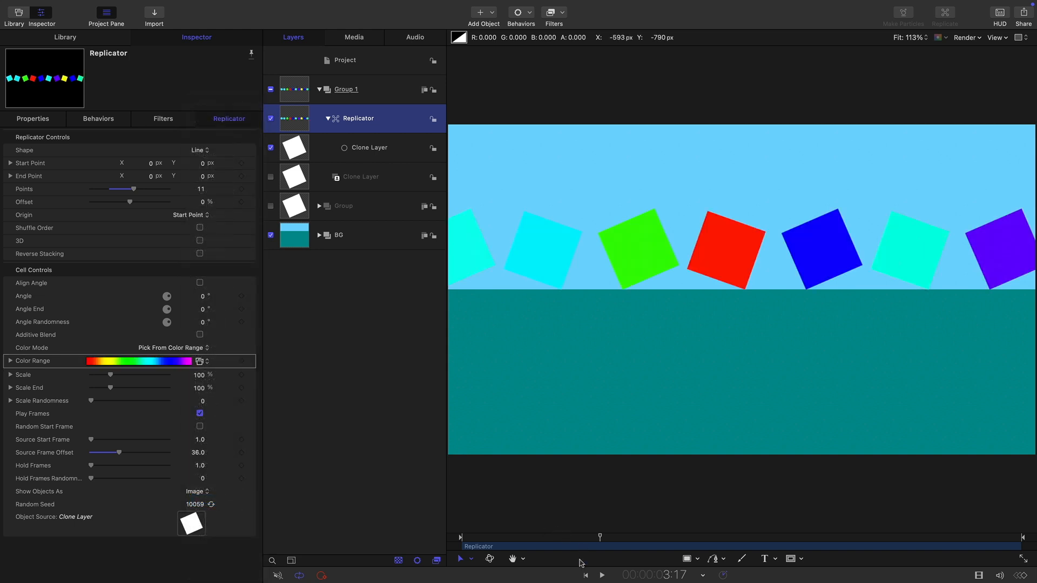
{"action": "left_click", "coordinate": [585, 576]}
{"action": "left_click", "coordinate": [602, 576]}
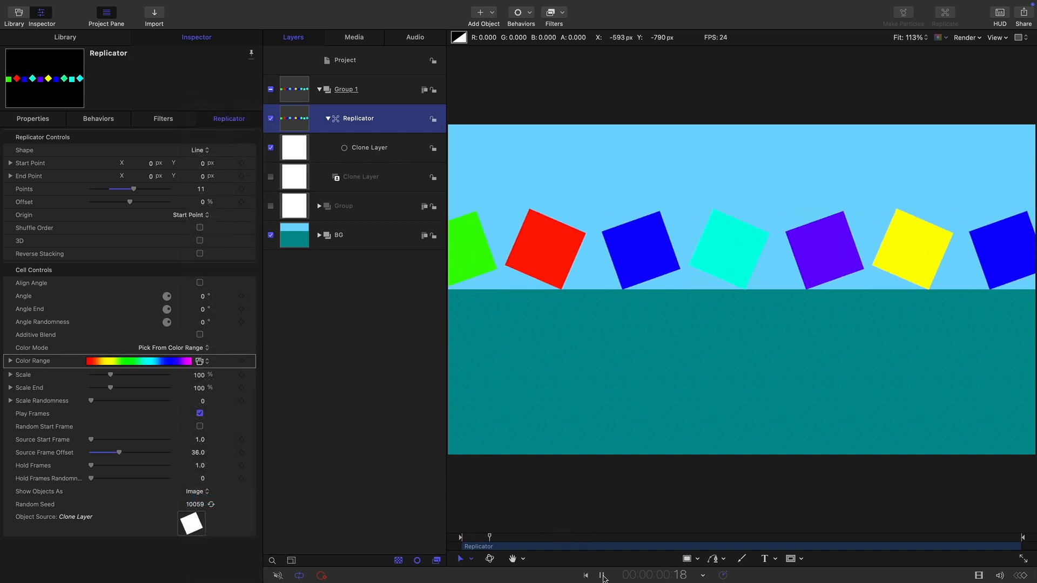